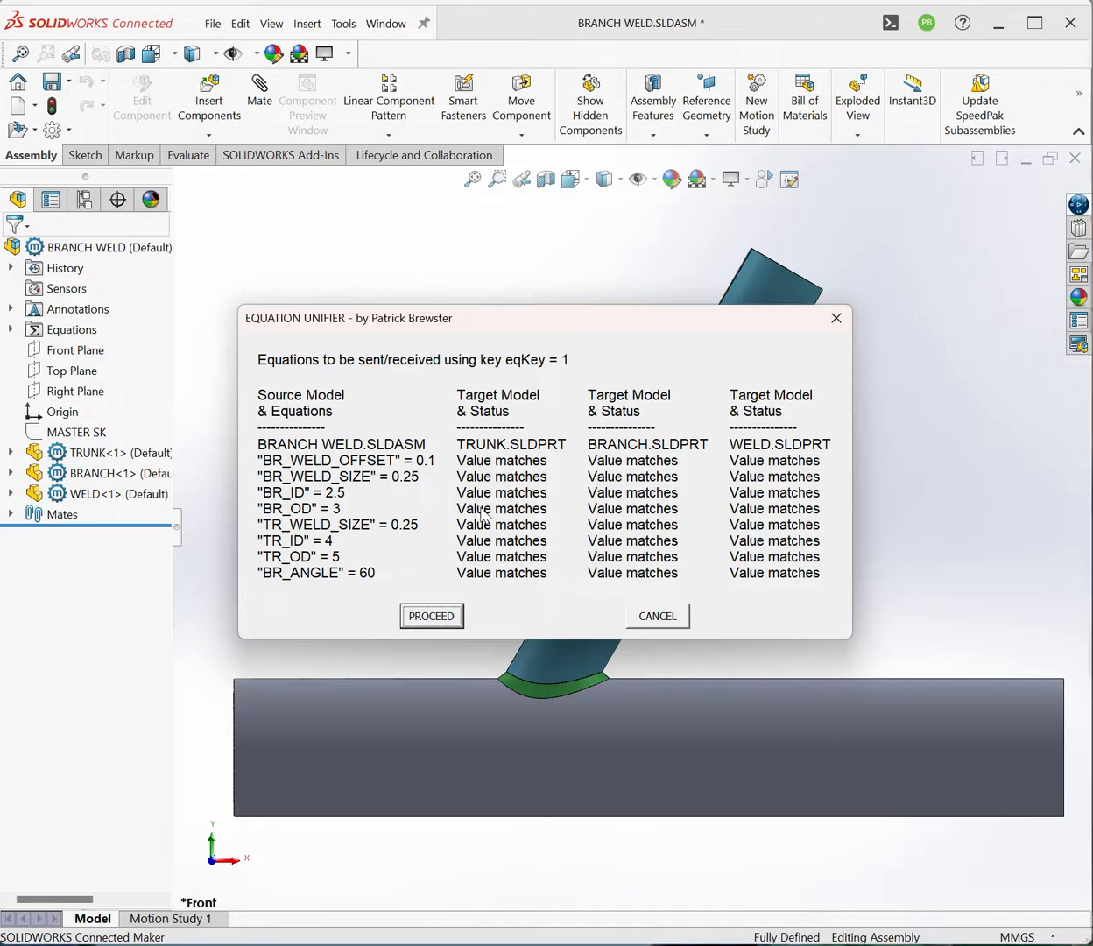
Dismiss the Equation Unifier dialog and set the global variable BR_ANGLE to 45 in the BRANCH WELD assembly's equations
{"action": "left_click", "coordinate": [837, 319]}
{"action": "right_click", "coordinate": [91, 335]}
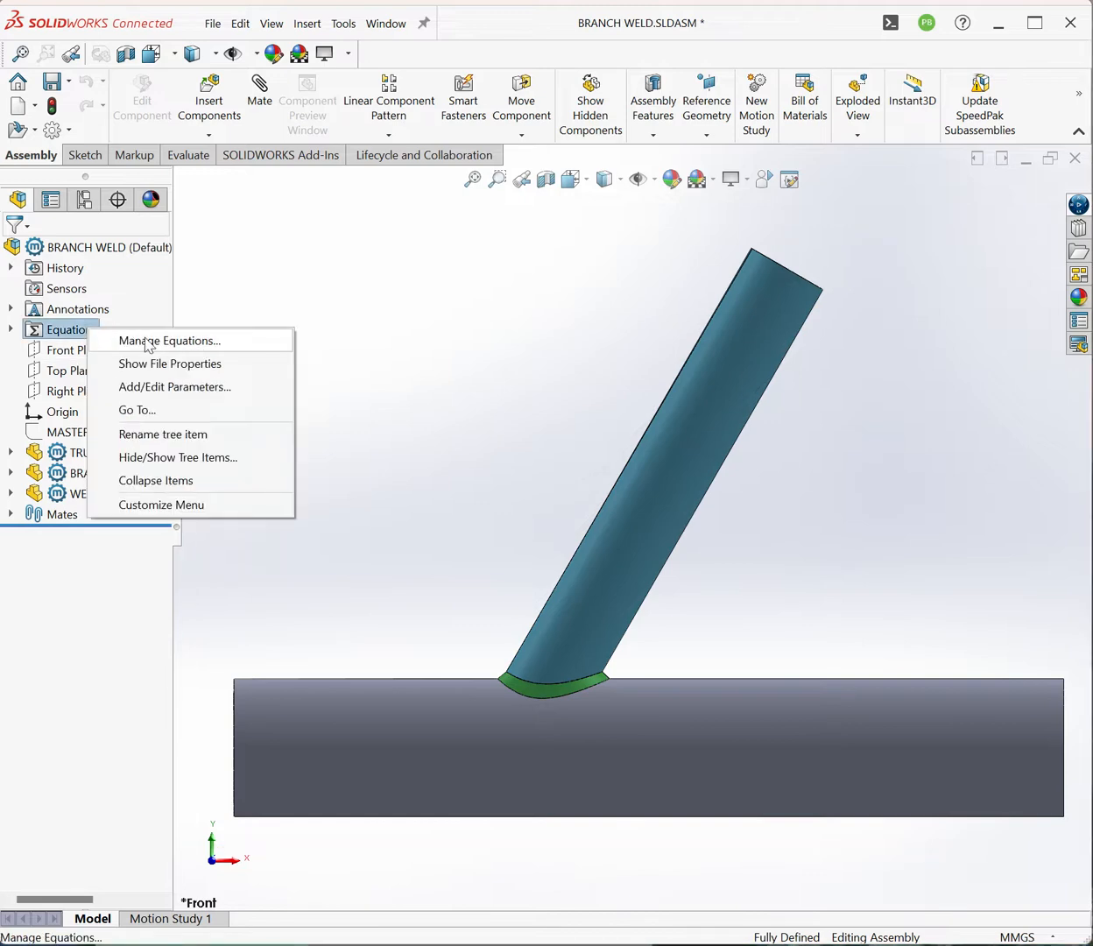
{"action": "left_click", "coordinate": [158, 343]}
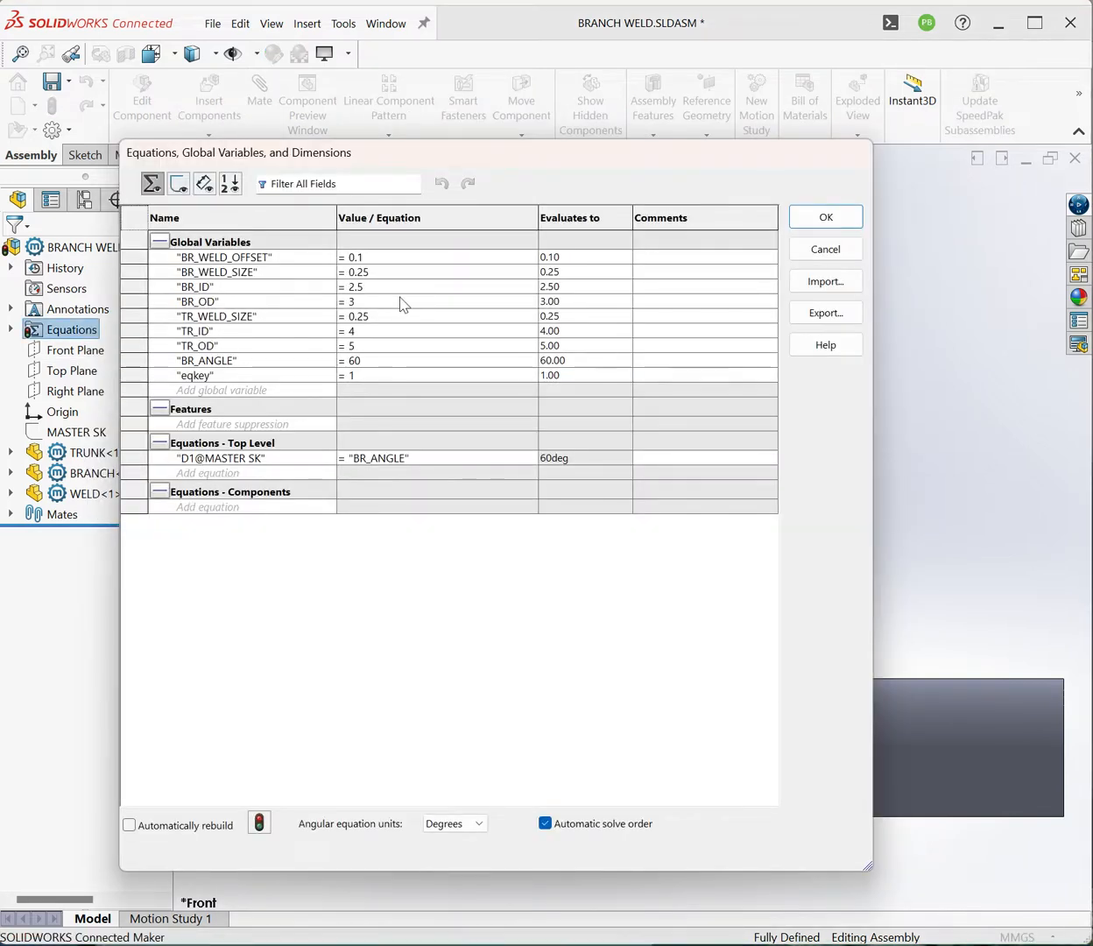
{"action": "left_click", "coordinate": [371, 360]}
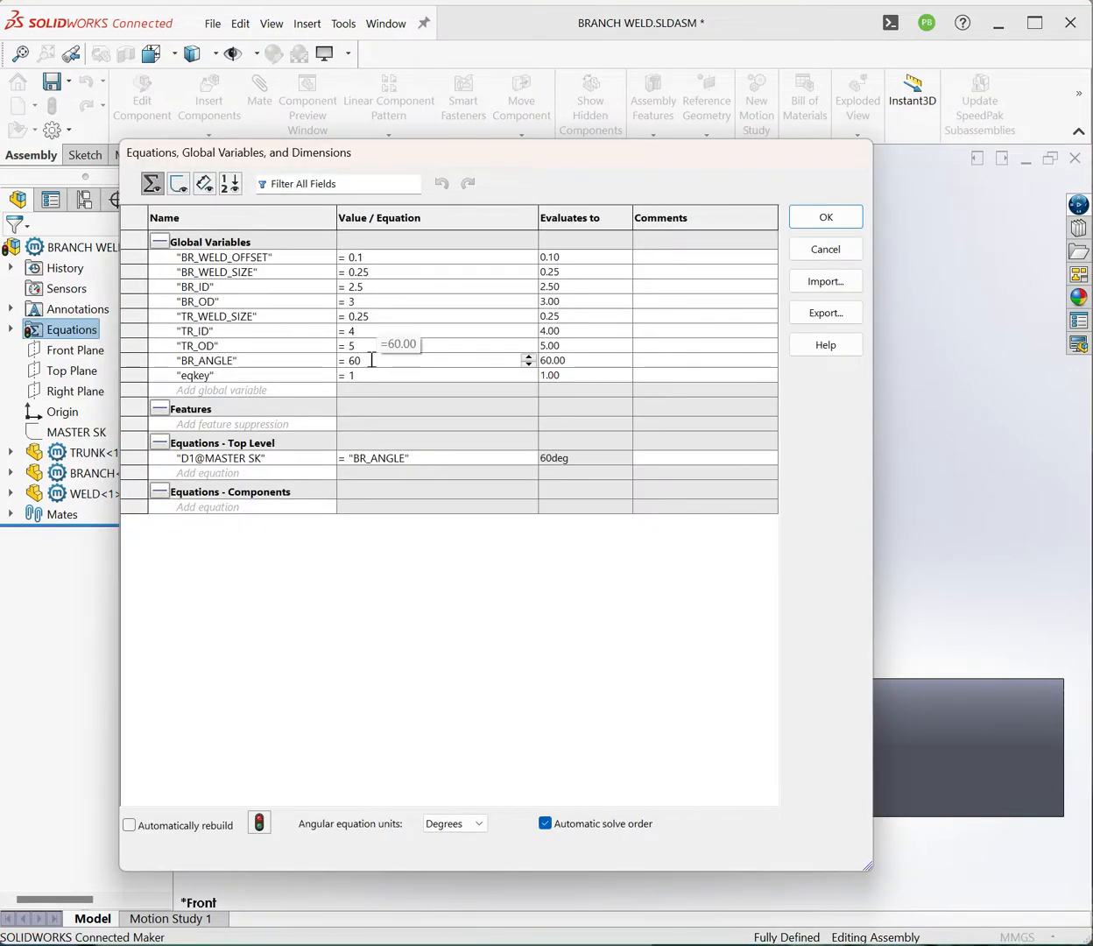
{"action": "key", "text": "BackSpace"}
{"action": "key", "text": "BackSpace"}
{"action": "type", "text": "45"}
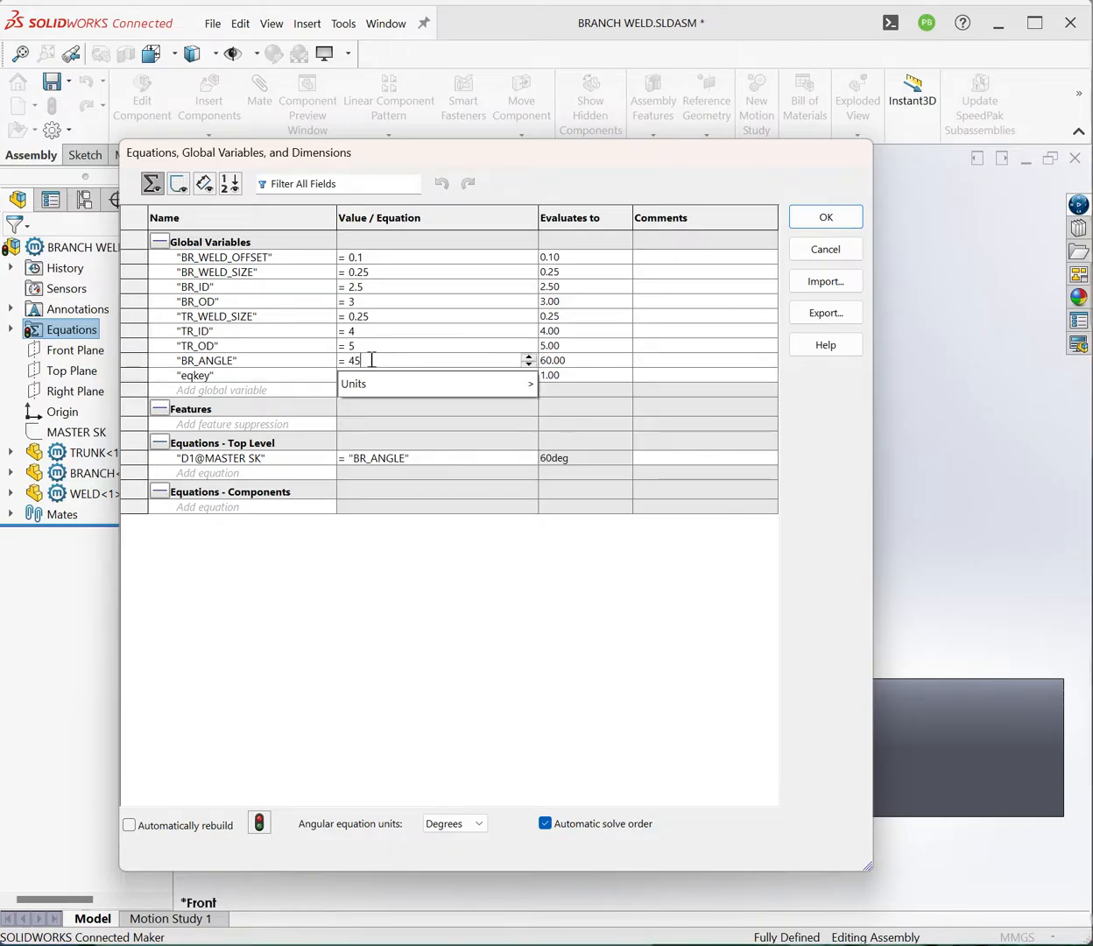
{"action": "left_click", "coordinate": [828, 219]}
{"action": "left_click", "coordinate": [814, 219]}
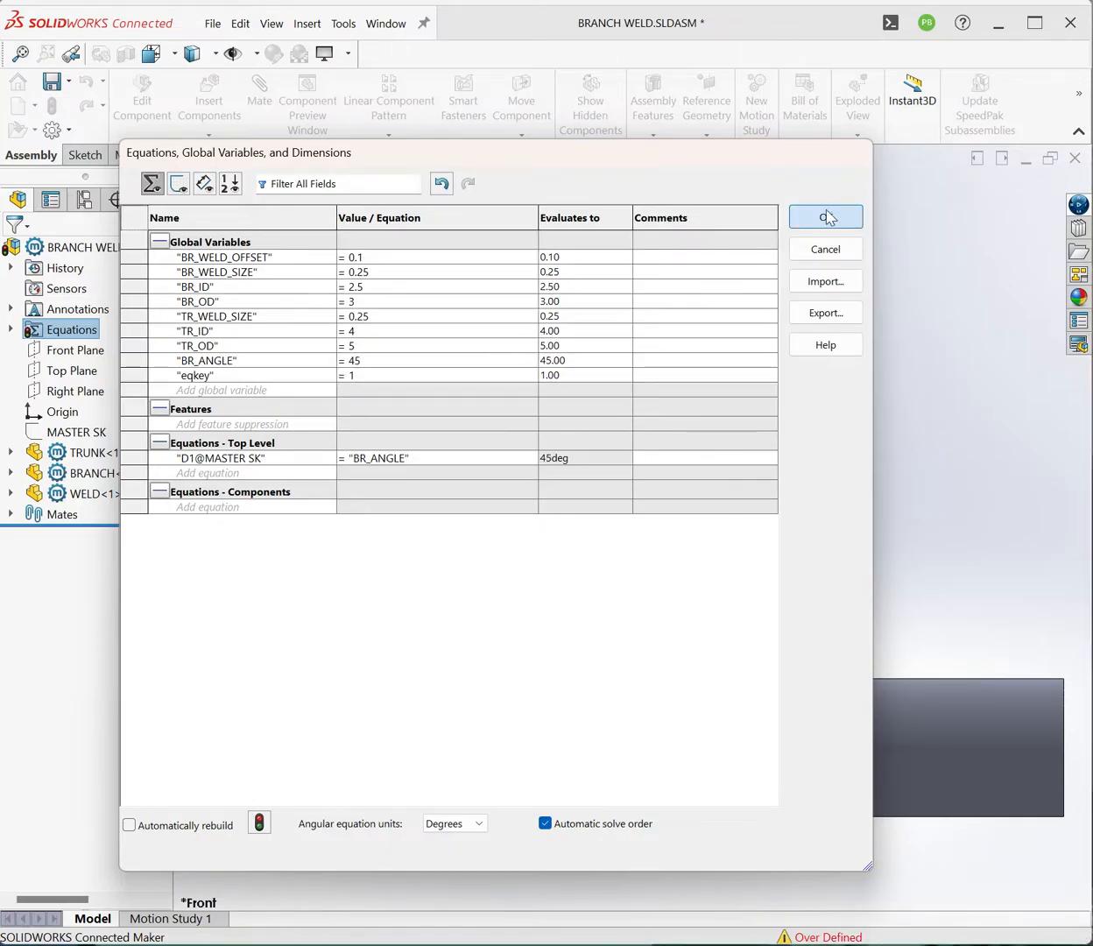
Send the assembly's global variables to the TRUNK, BRANCH and WELD parts with Equation Unifier and rebuild the assembly
{"action": "left_click", "coordinate": [762, 182]}
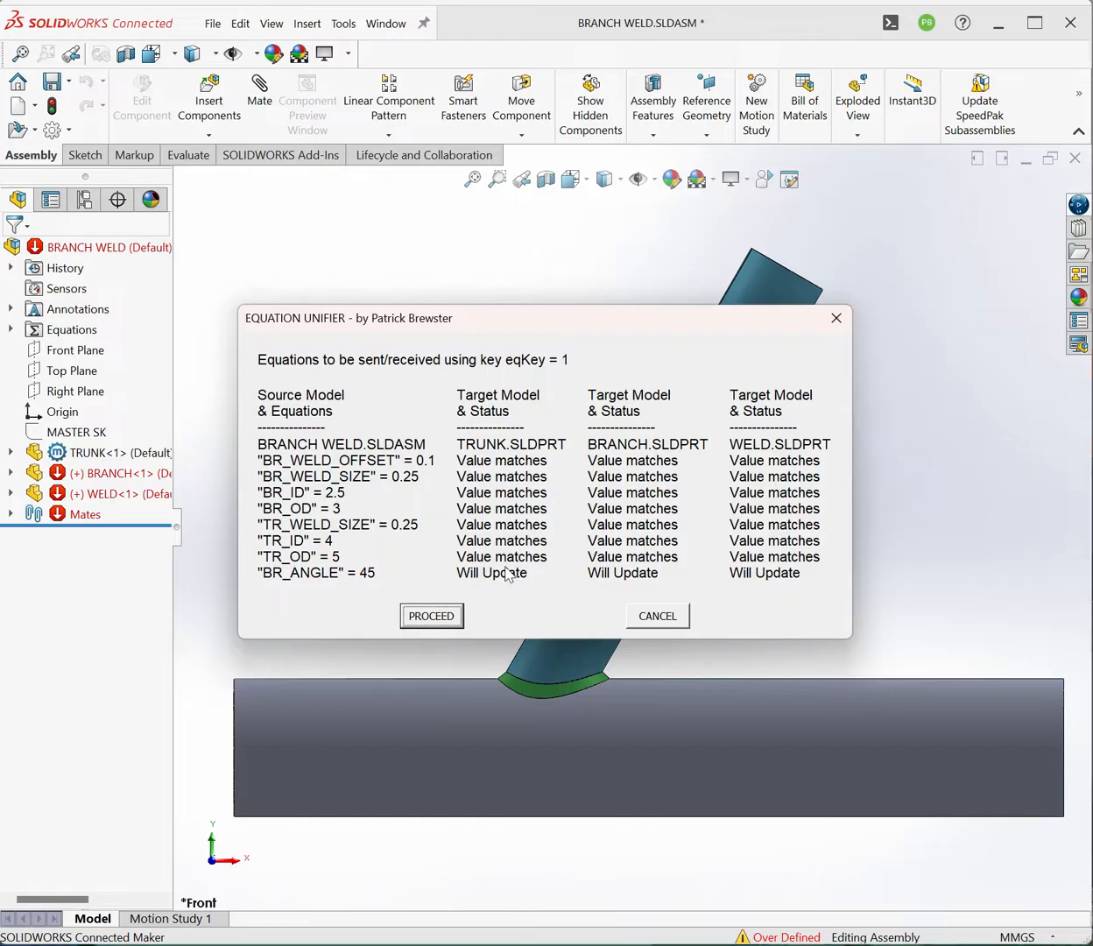
{"action": "left_click", "coordinate": [432, 616]}
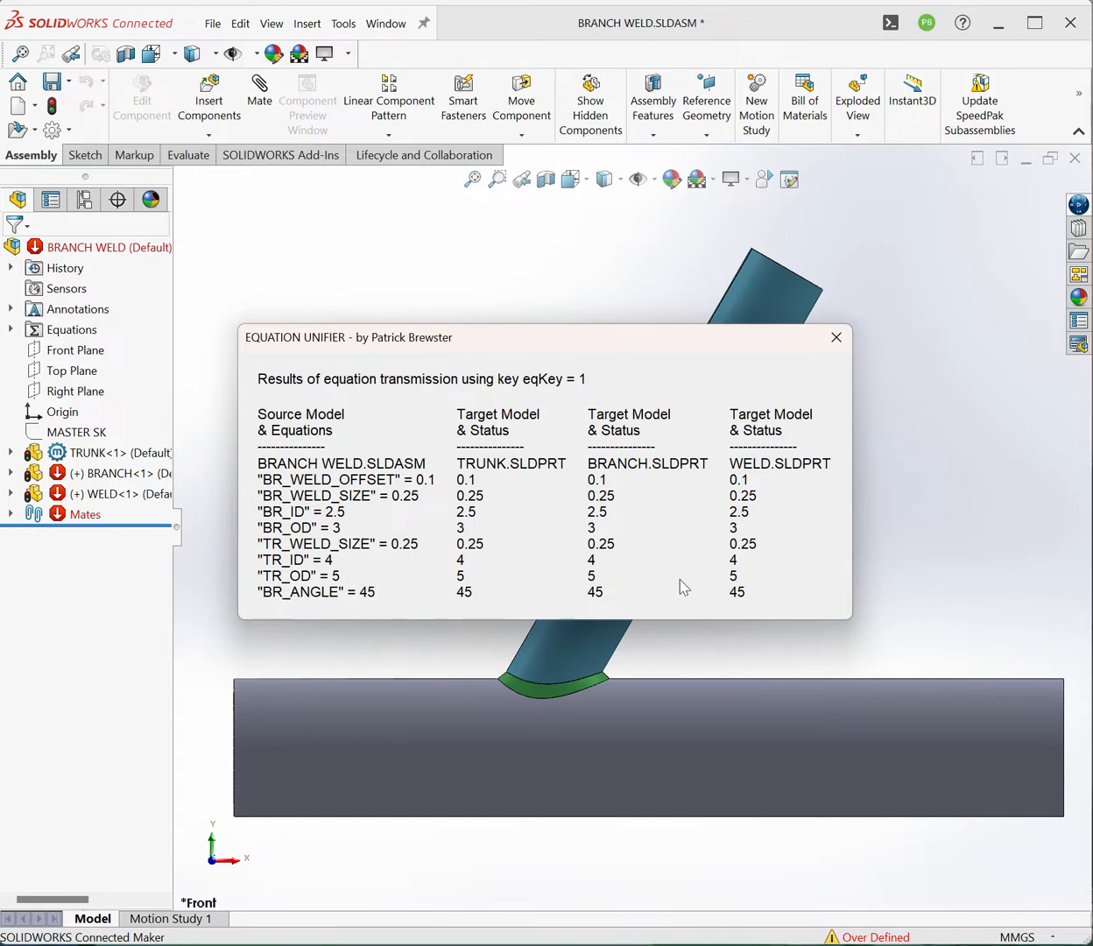
{"action": "left_click", "coordinate": [836, 337]}
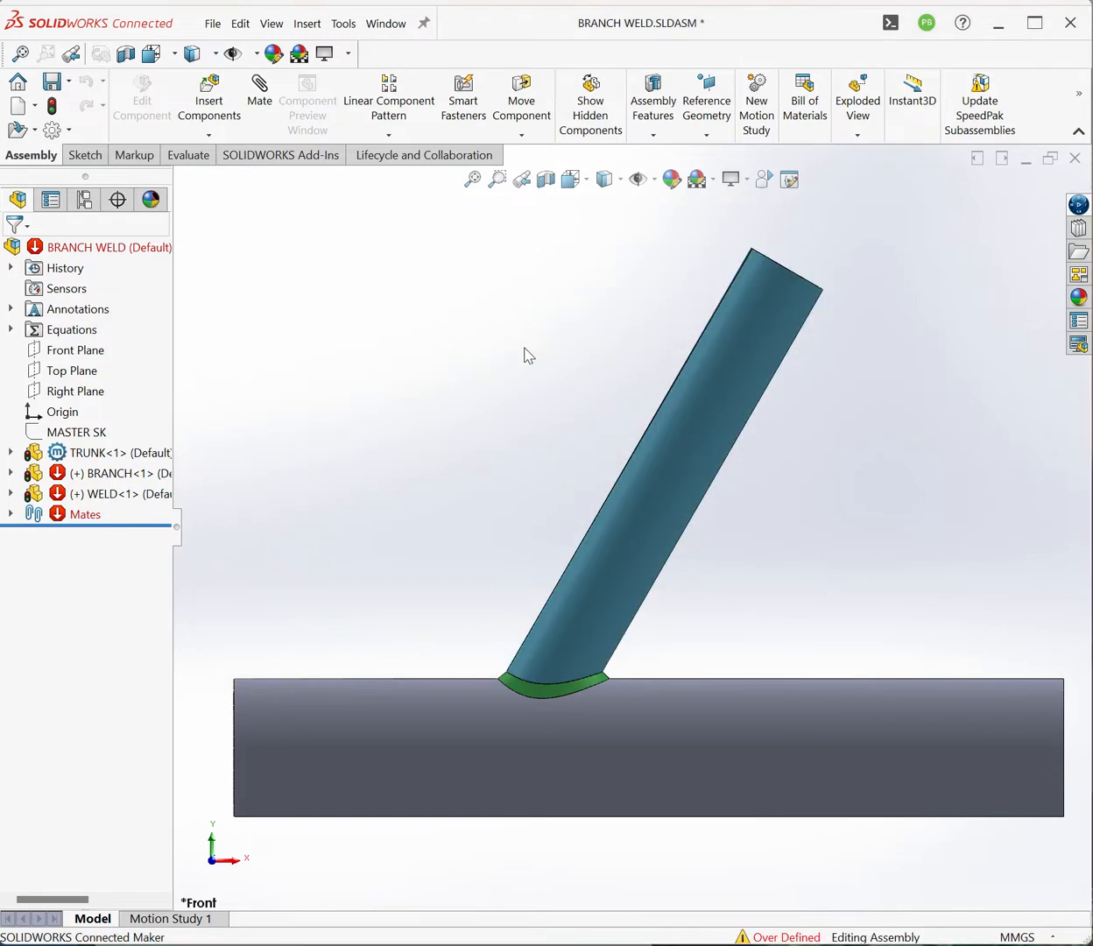
{"action": "key", "text": "ctrl+b"}
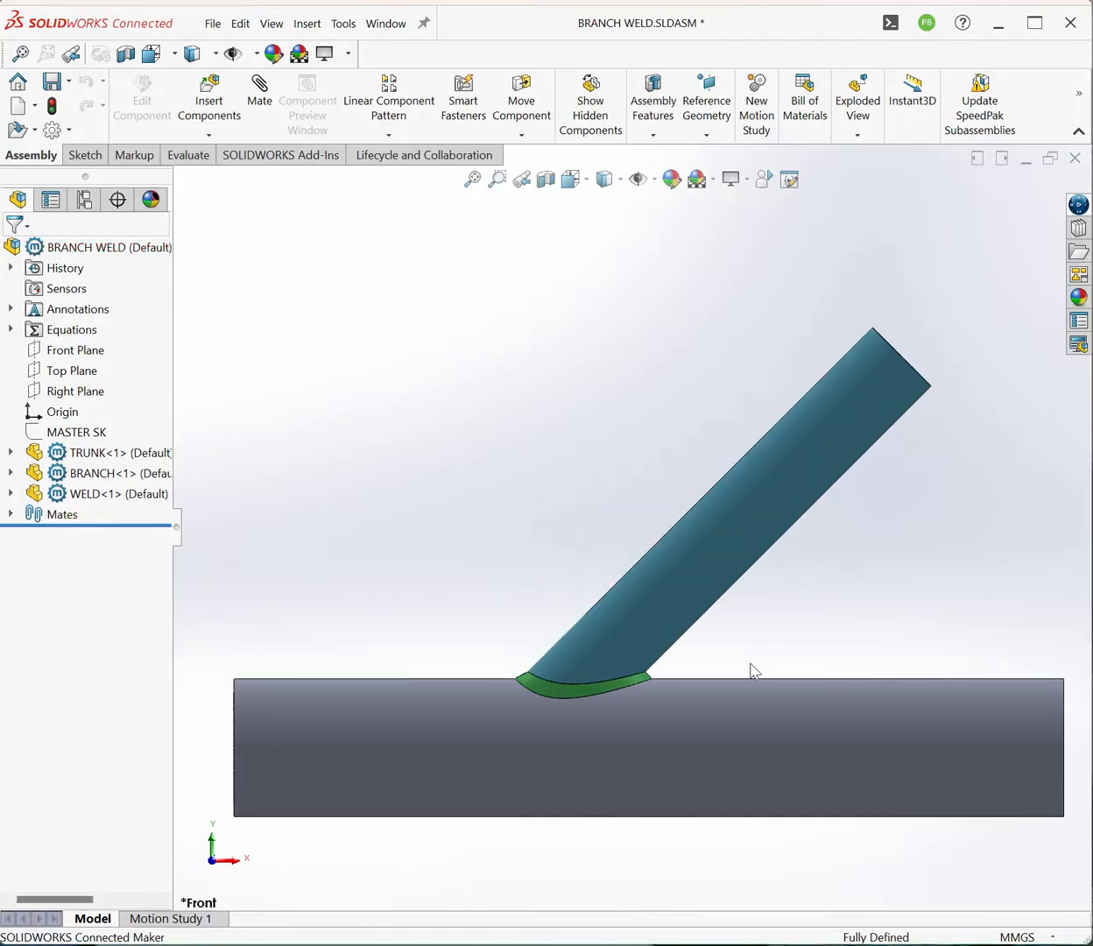
{"action": "key", "text": "f"}
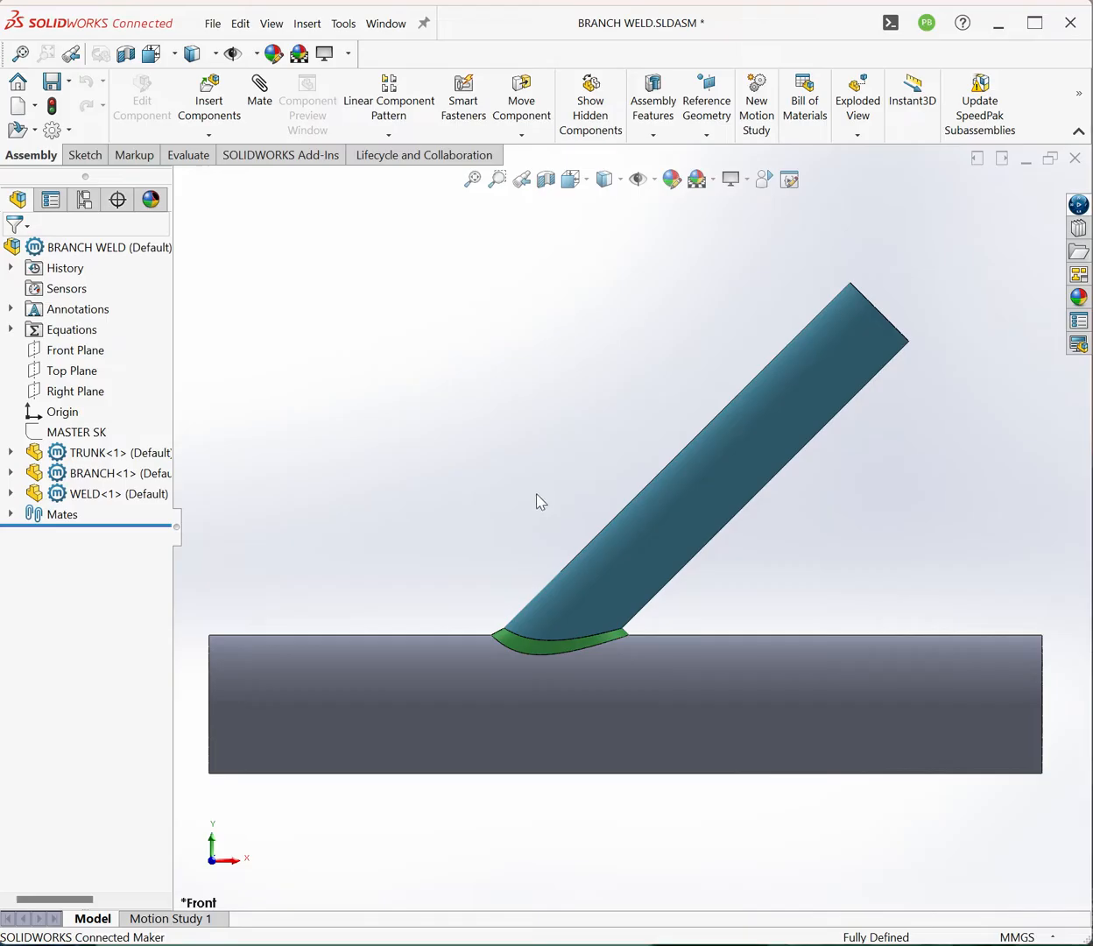
Highlight the BRANCH WELD assembly and its TRUNK, BRANCH and WELD components one after another
{"action": "left_click", "coordinate": [100, 246]}
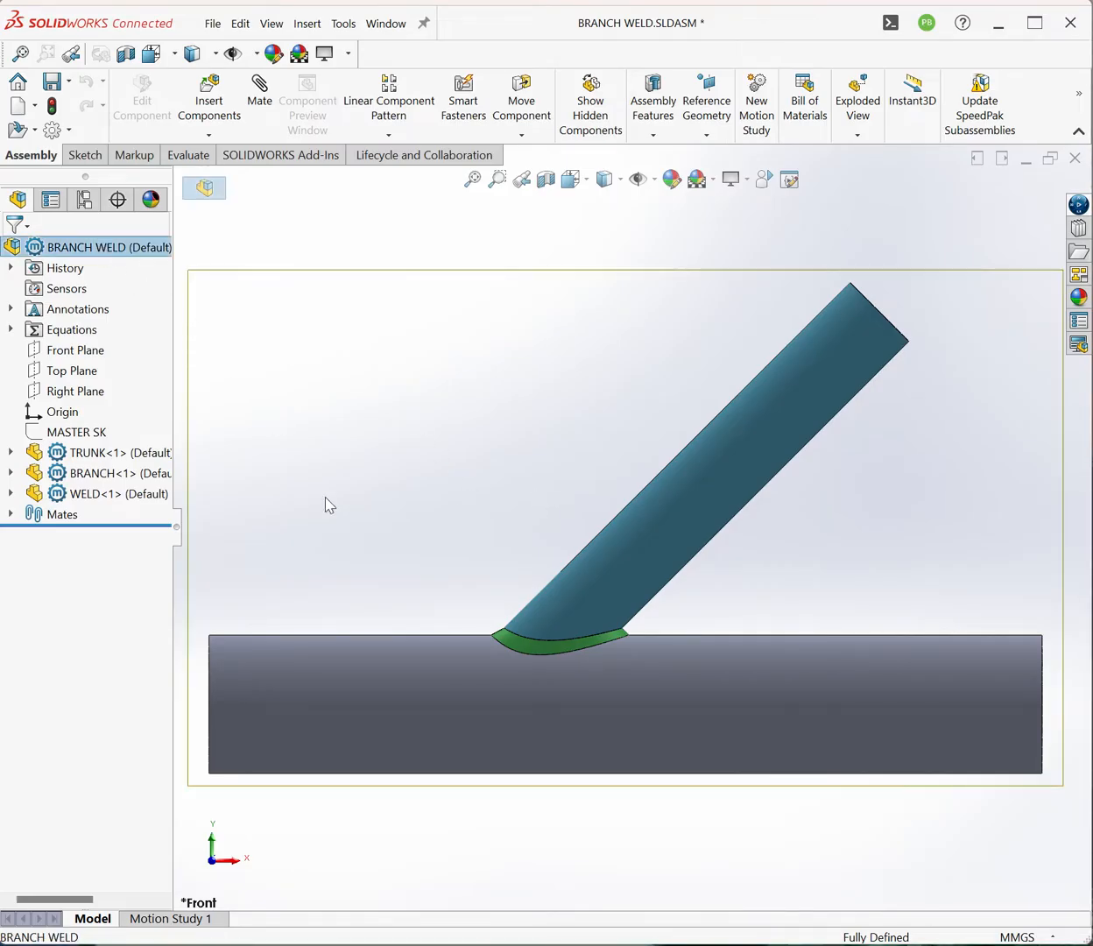
{"action": "key", "text": "f"}
{"action": "left_click", "coordinate": [109, 451]}
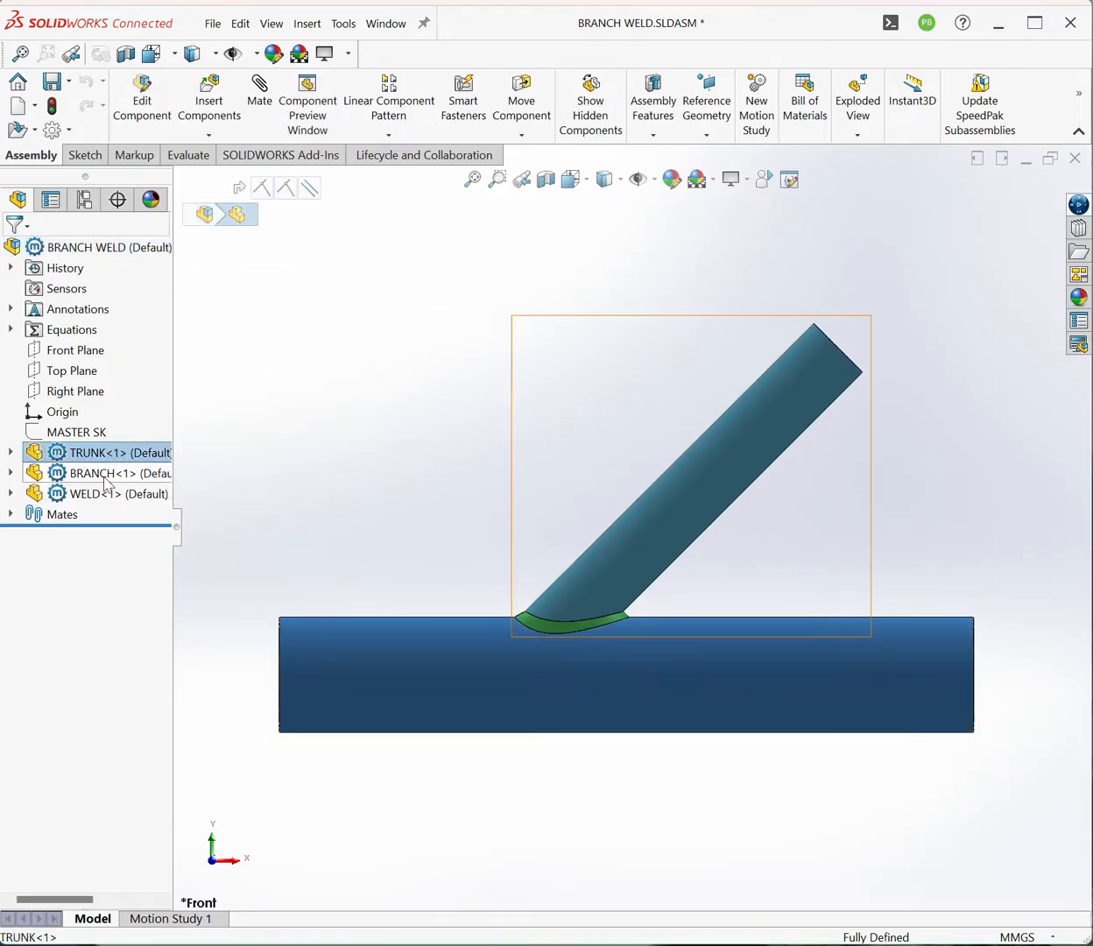
{"action": "left_click", "coordinate": [106, 474]}
{"action": "left_click", "coordinate": [105, 494]}
{"action": "scroll", "coordinate": [551, 549], "scroll_direction": "down", "scroll_amount": 2}
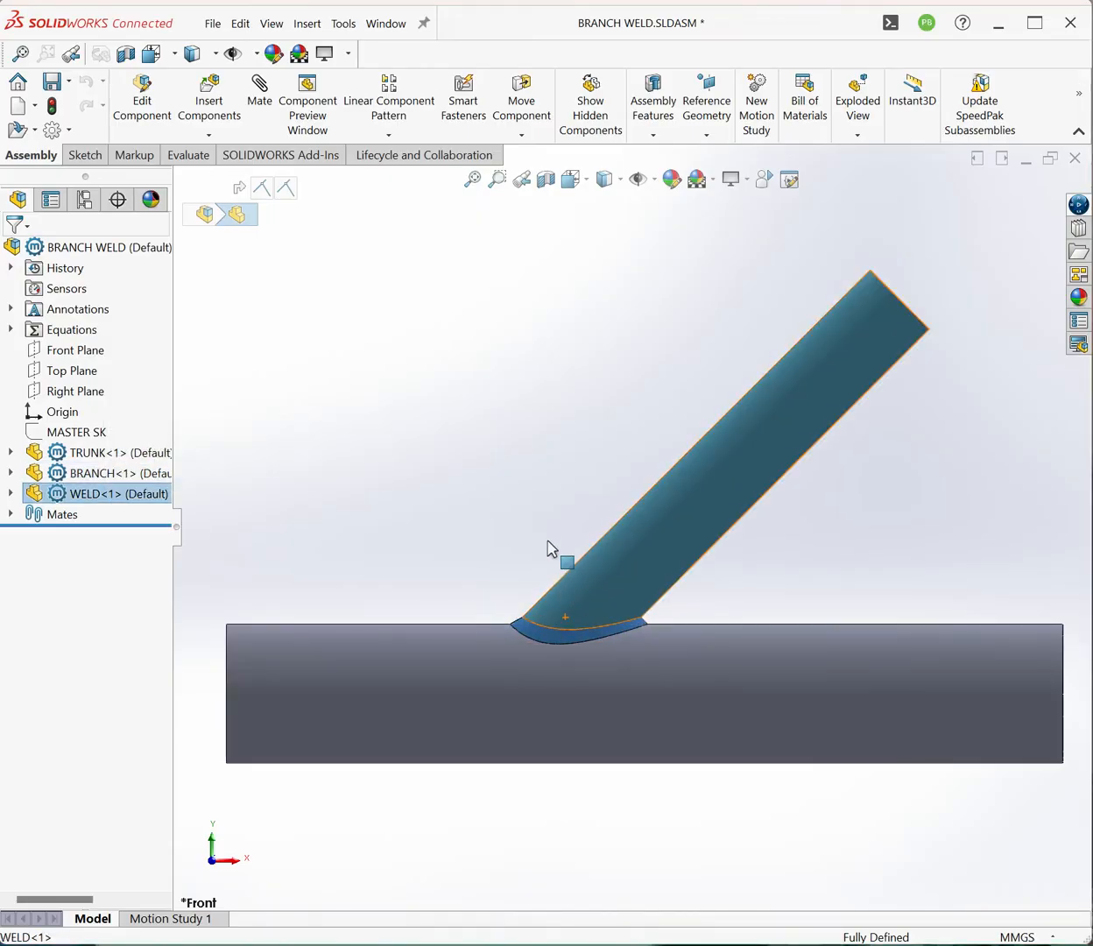
Inspect the weld joint's cross-section with a section view on the Front Plane, and turn the section off
{"action": "left_click", "coordinate": [546, 181]}
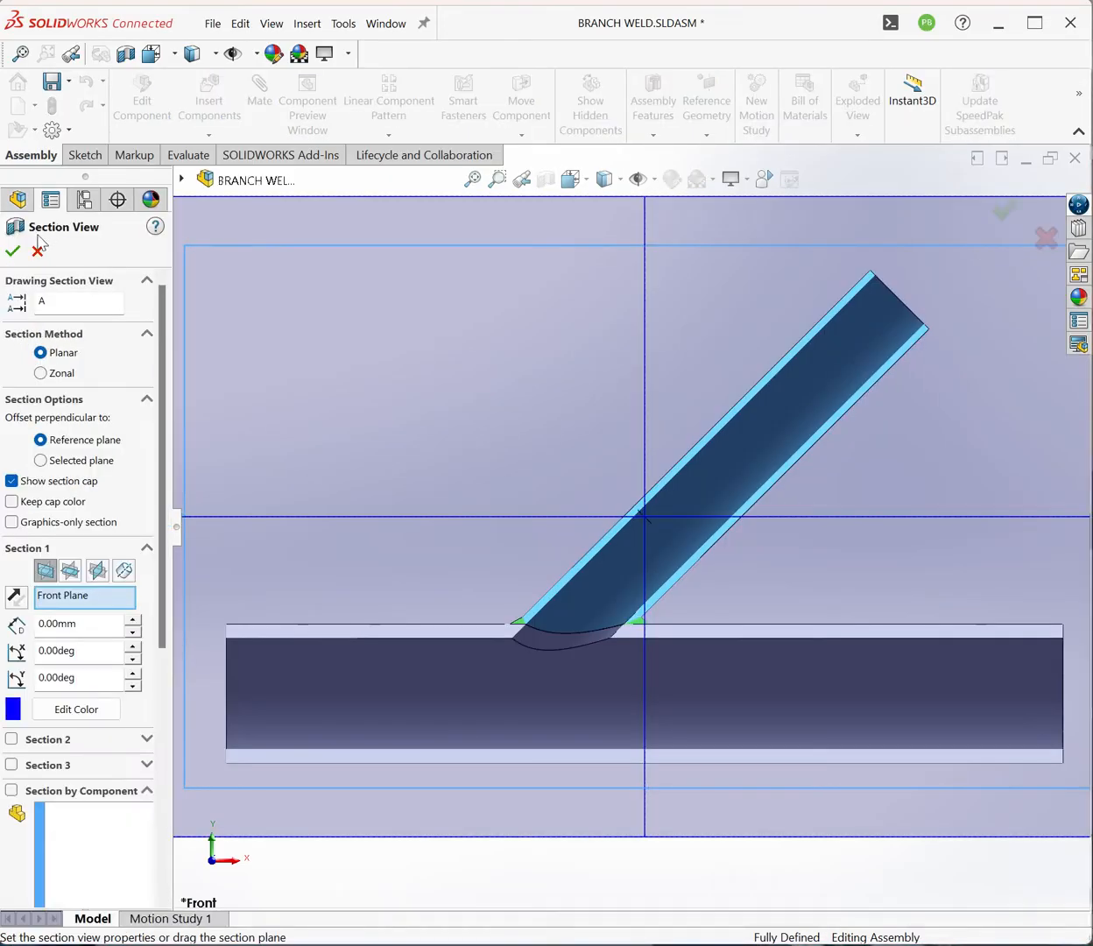
{"action": "left_click", "coordinate": [37, 249]}
{"action": "scroll", "coordinate": [632, 593], "scroll_direction": "down", "scroll_amount": 5}
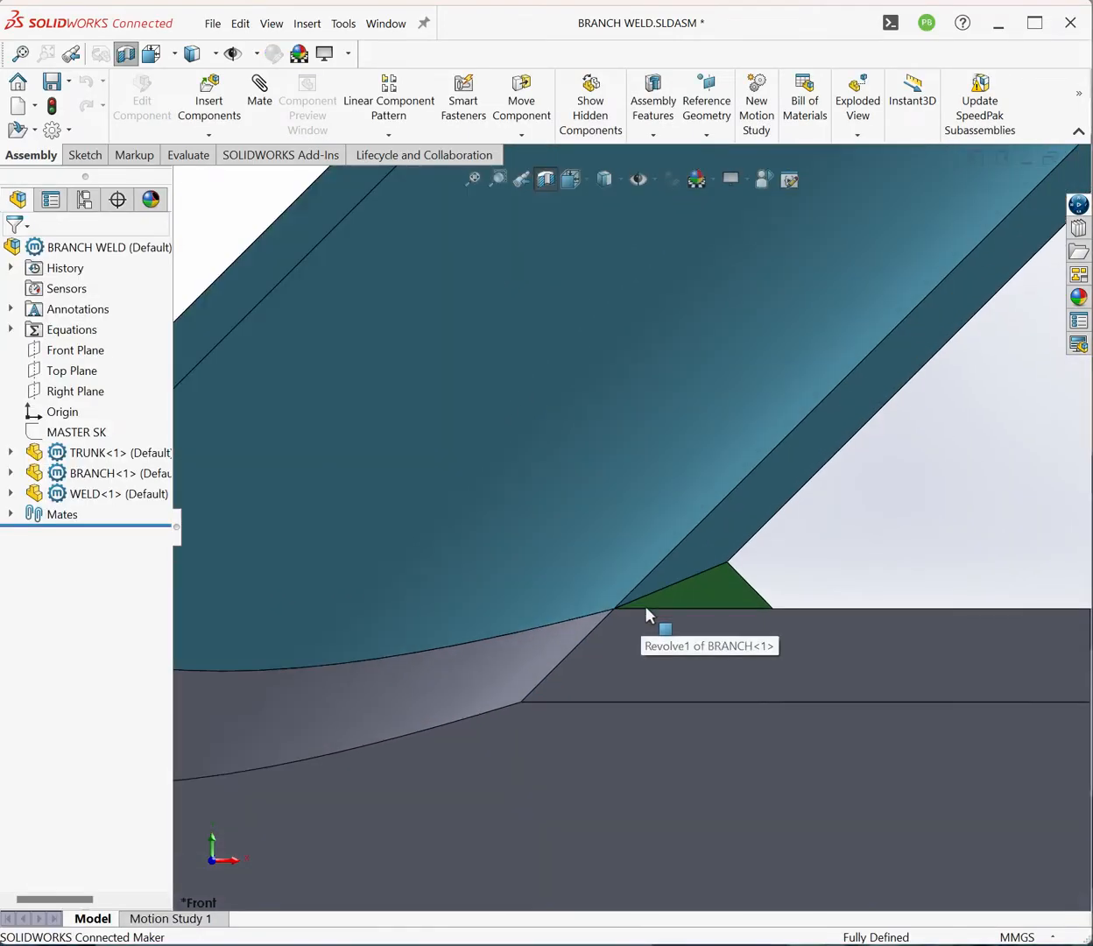
{"action": "scroll", "coordinate": [723, 641], "scroll_direction": "up", "scroll_amount": 5}
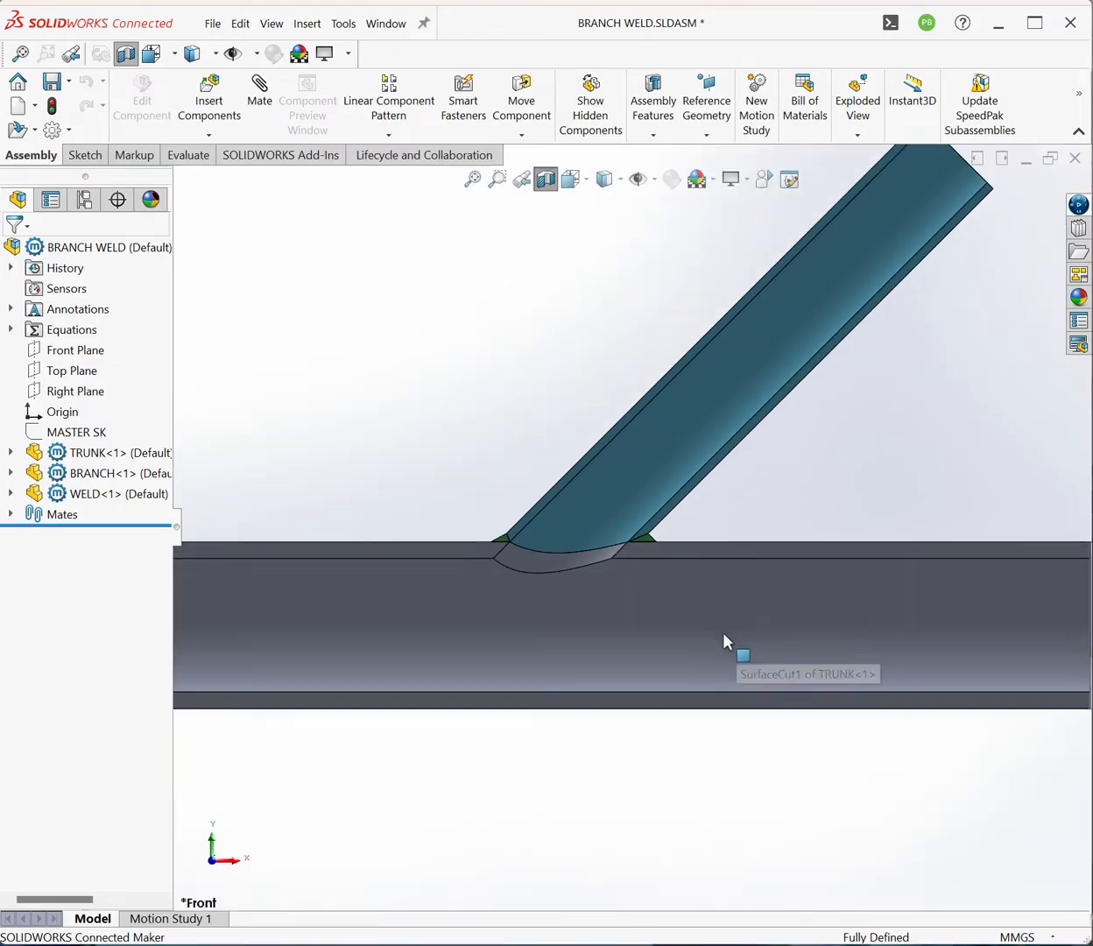
{"action": "scroll", "coordinate": [573, 527], "scroll_direction": "down", "scroll_amount": 2}
{"action": "scroll", "coordinate": [569, 537], "scroll_direction": "up", "scroll_amount": 3}
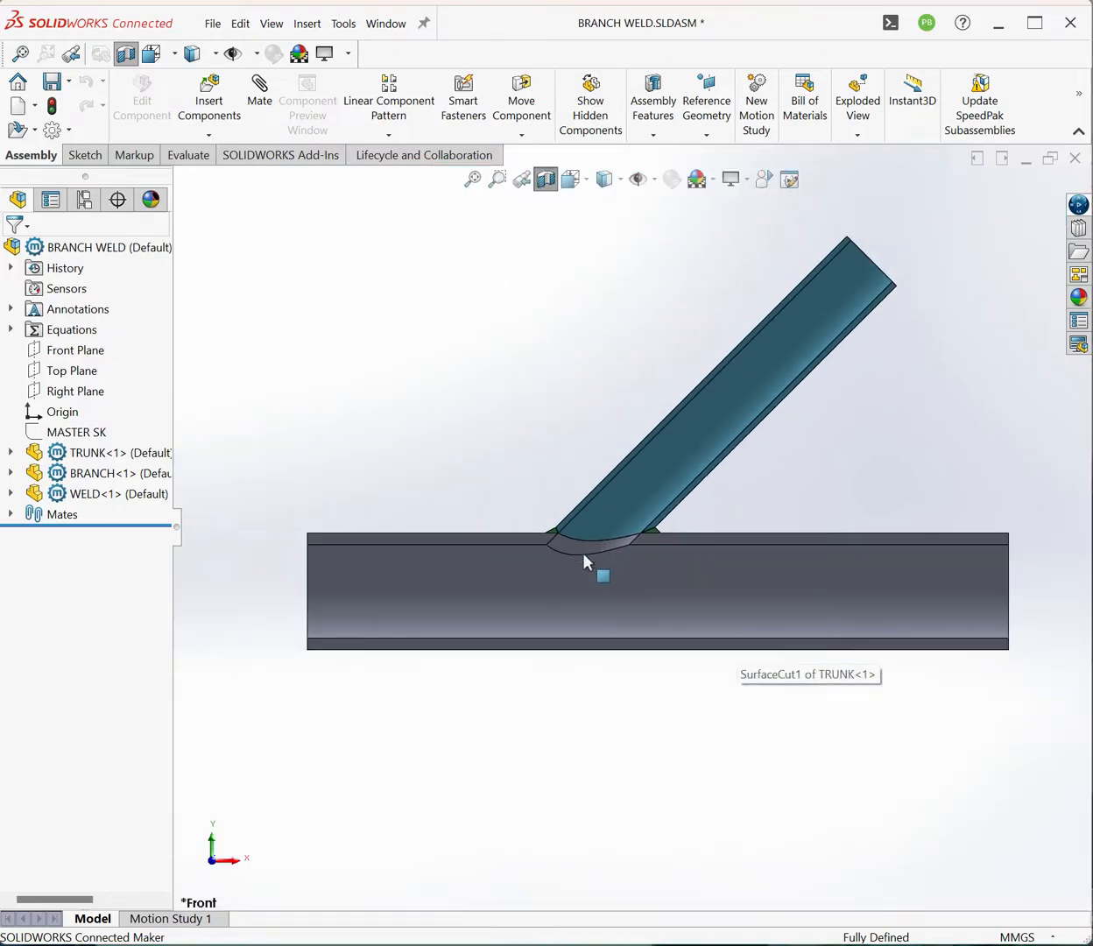
{"action": "left_click", "coordinate": [545, 180]}
Examine the welded branch and trunk joint from several angles in 3D
{"action": "middle_click_drag", "start_coordinate": [552, 461], "coordinate": [686, 505]}
{"action": "scroll", "coordinate": [710, 518], "scroll_direction": "up", "scroll_amount": 3}
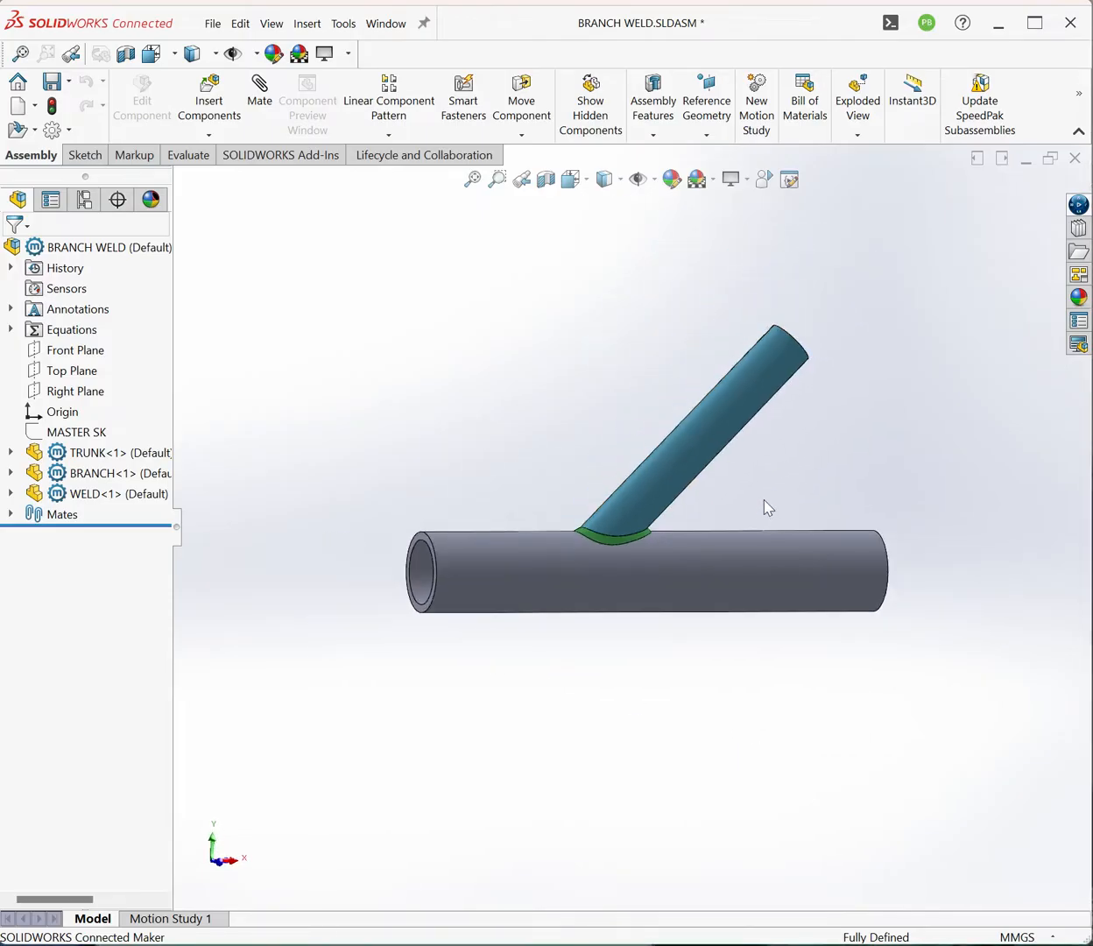
{"action": "middle_click_drag", "start_coordinate": [764, 500], "coordinate": [655, 553]}
{"action": "scroll", "coordinate": [643, 501], "scroll_direction": "down", "scroll_amount": 2}
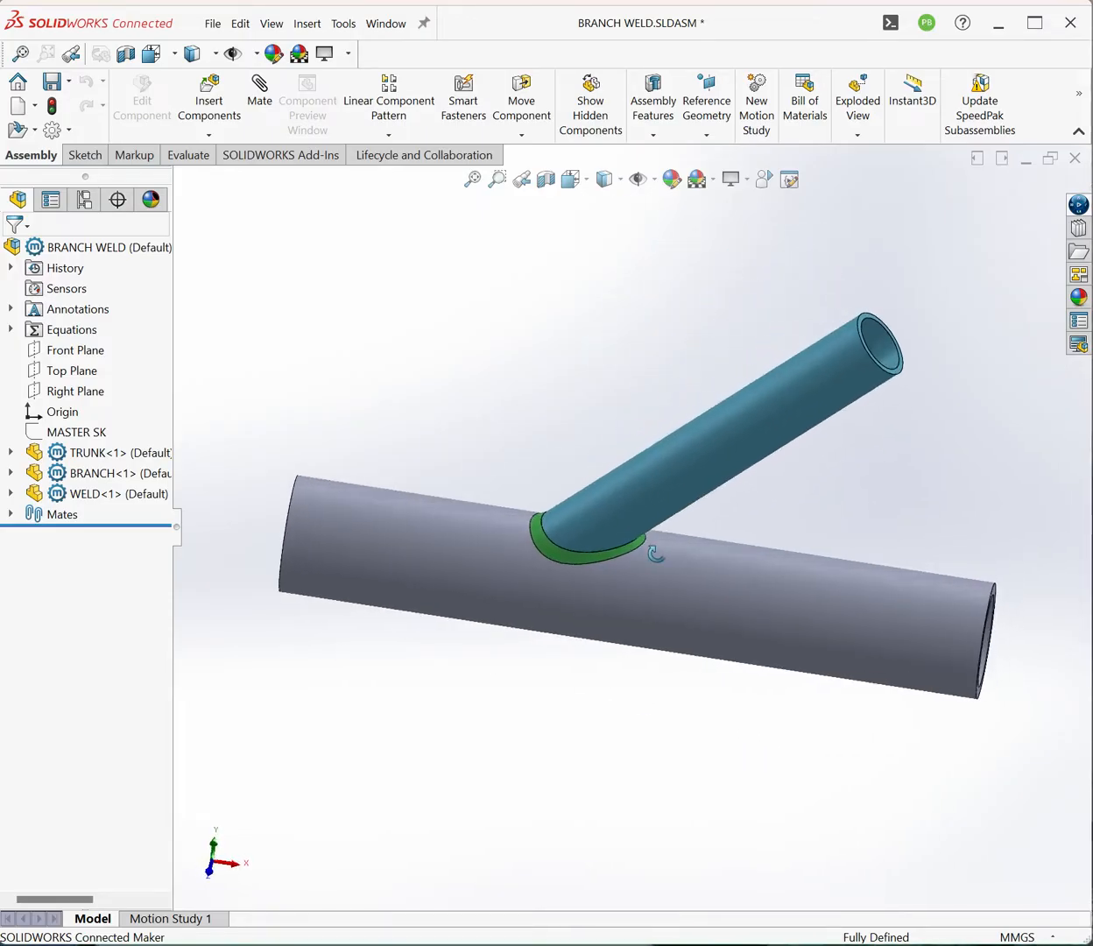
{"action": "scroll", "coordinate": [658, 555], "scroll_direction": "up", "scroll_amount": 1}
{"action": "scroll", "coordinate": [574, 410], "scroll_direction": "up", "scroll_amount": 2}
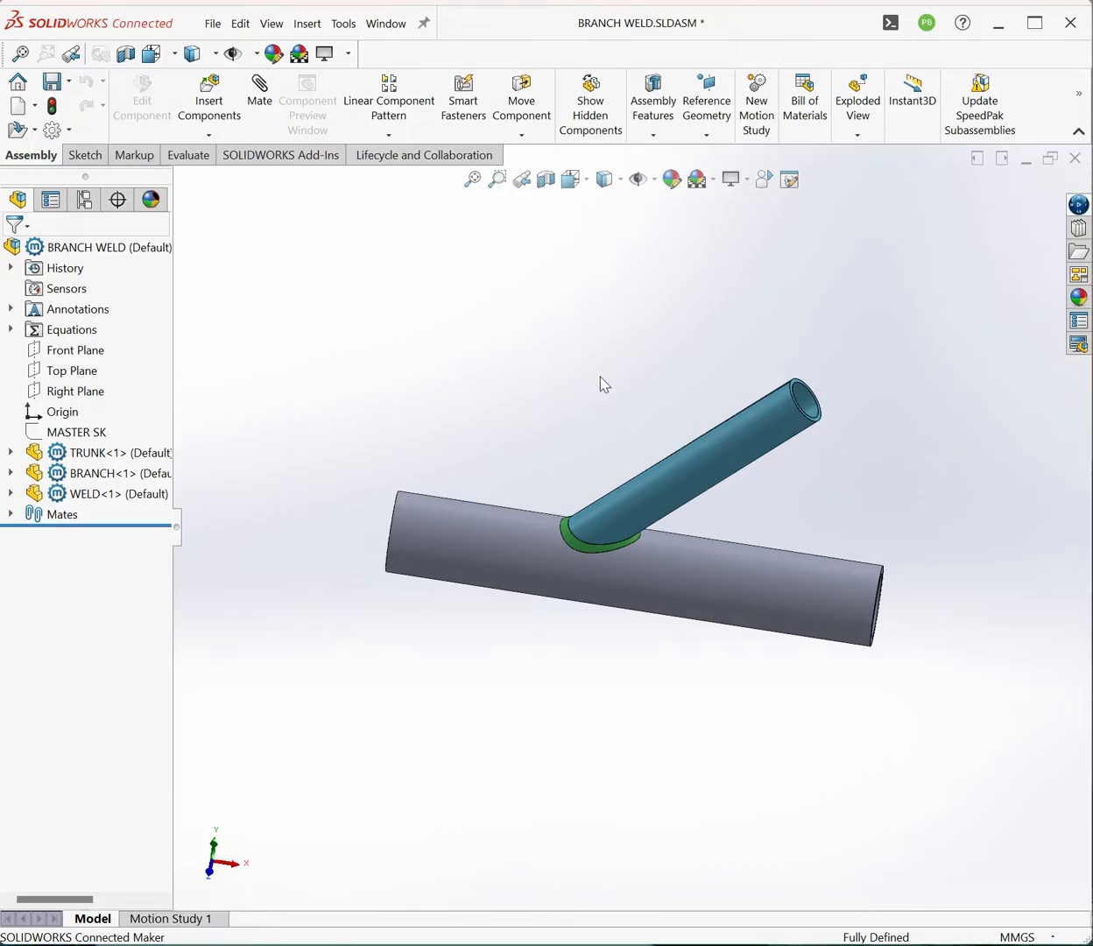
{"action": "scroll", "coordinate": [609, 458], "scroll_direction": "down", "scroll_amount": 2}
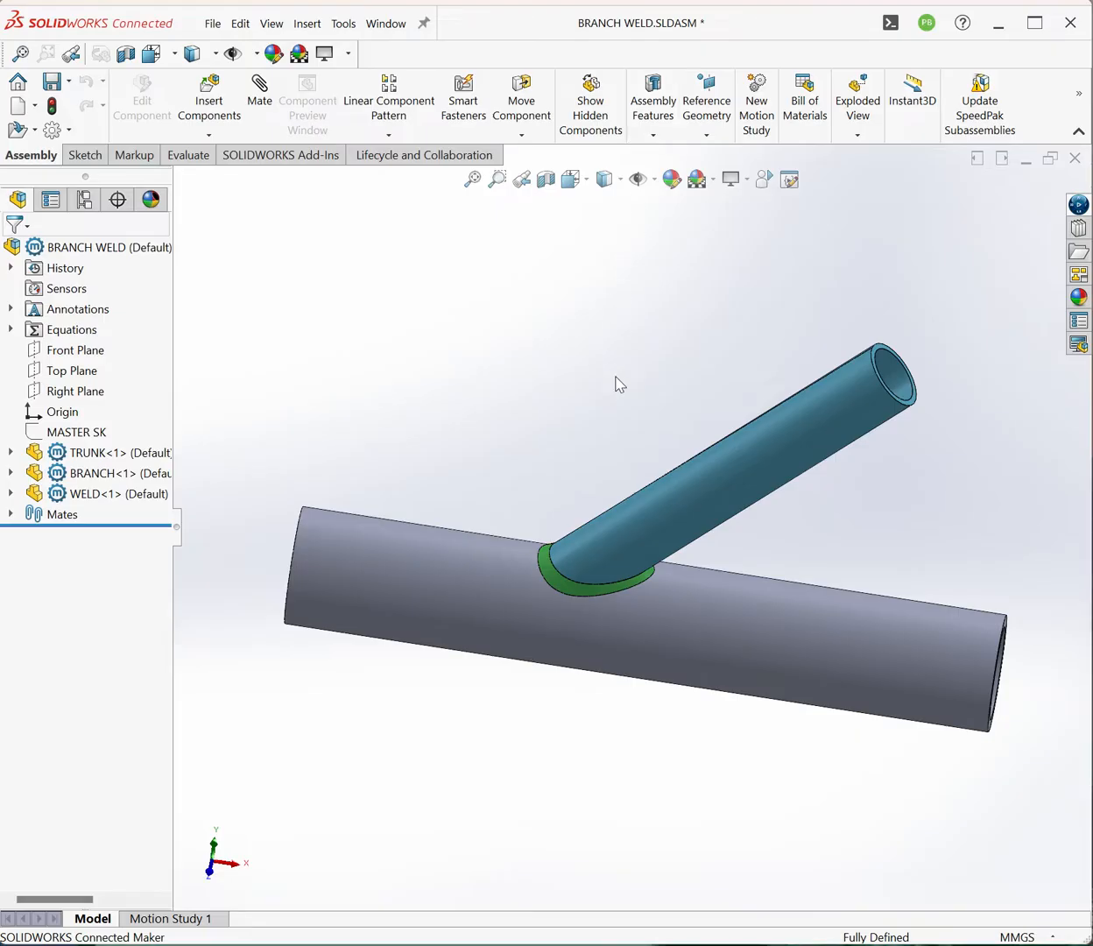
{"action": "middle_click_drag", "start_coordinate": [617, 383], "coordinate": [622, 414], "text": "ctrl"}
Create a new part document and run Equation Unifier on it, dismissing its message
{"action": "left_click", "coordinate": [213, 23]}
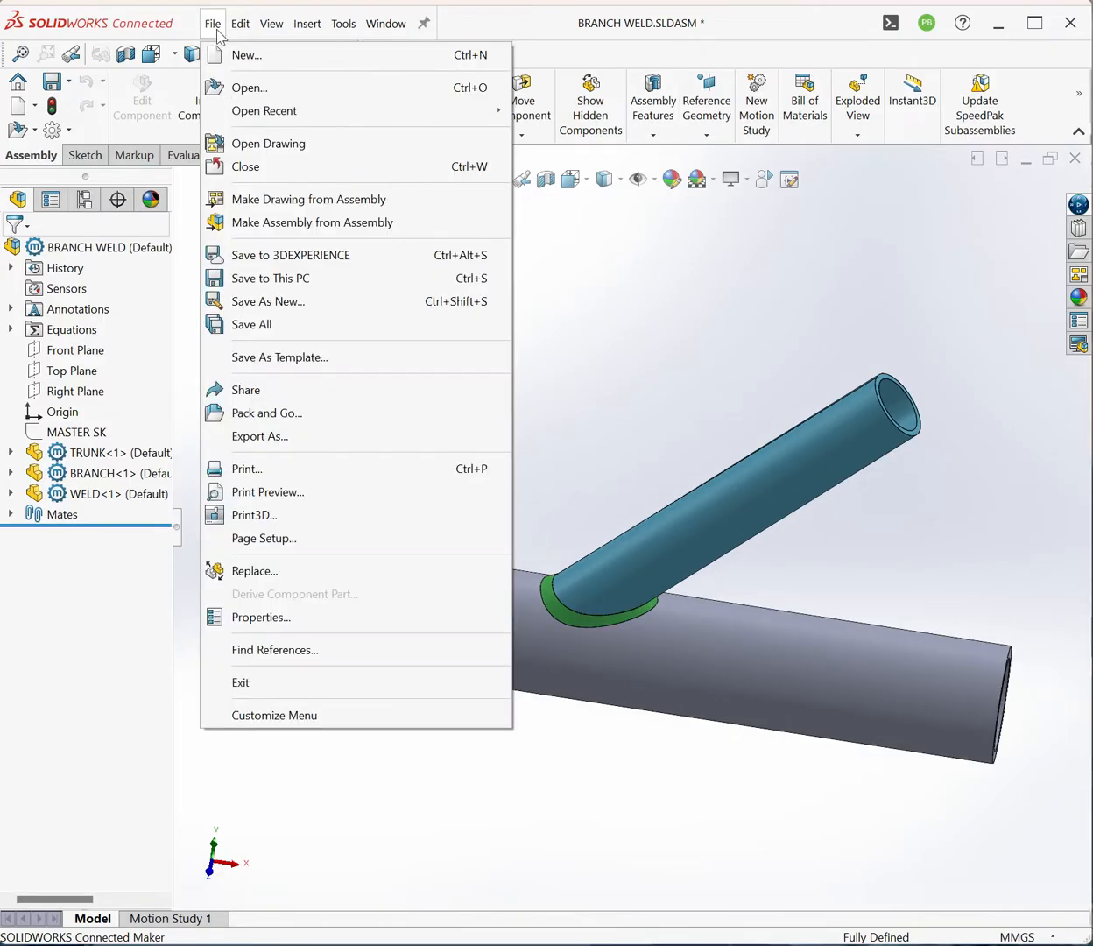
{"action": "left_click", "coordinate": [245, 54]}
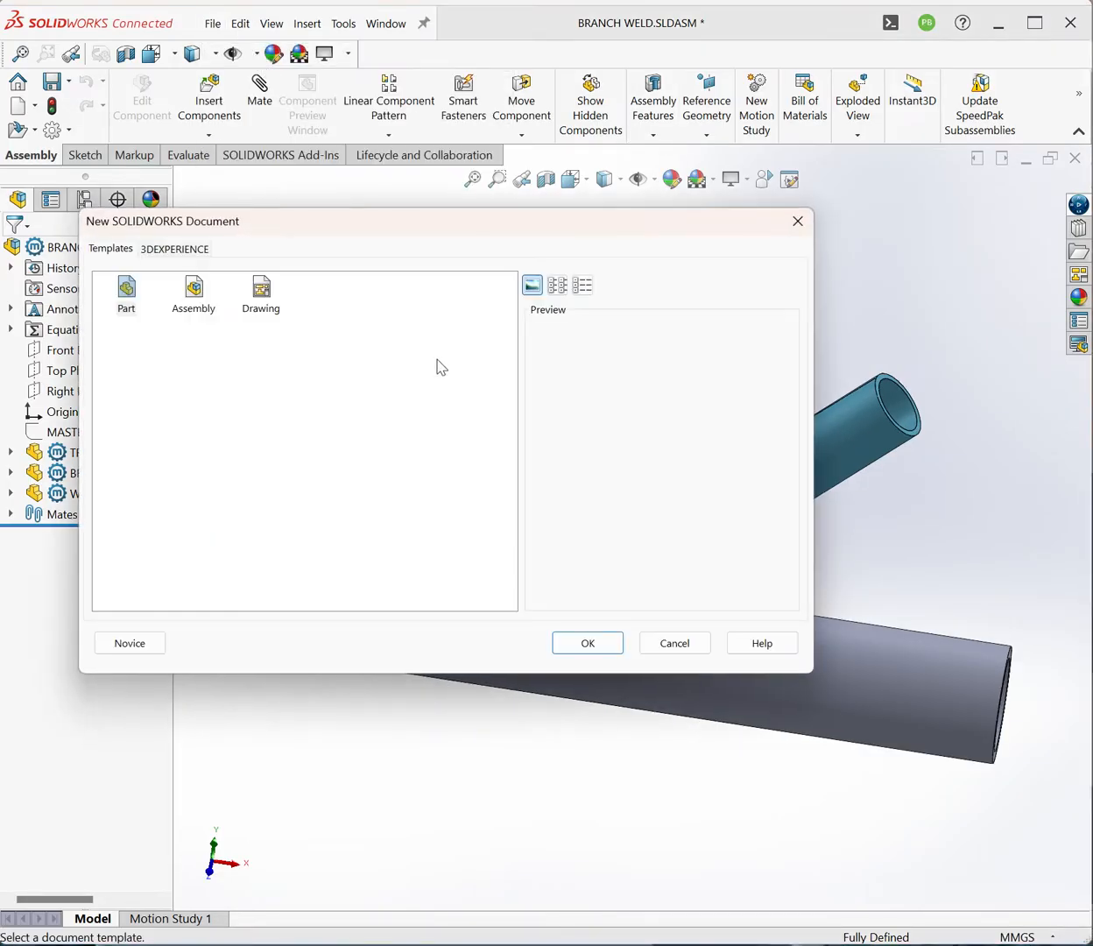
{"action": "left_click", "coordinate": [117, 296]}
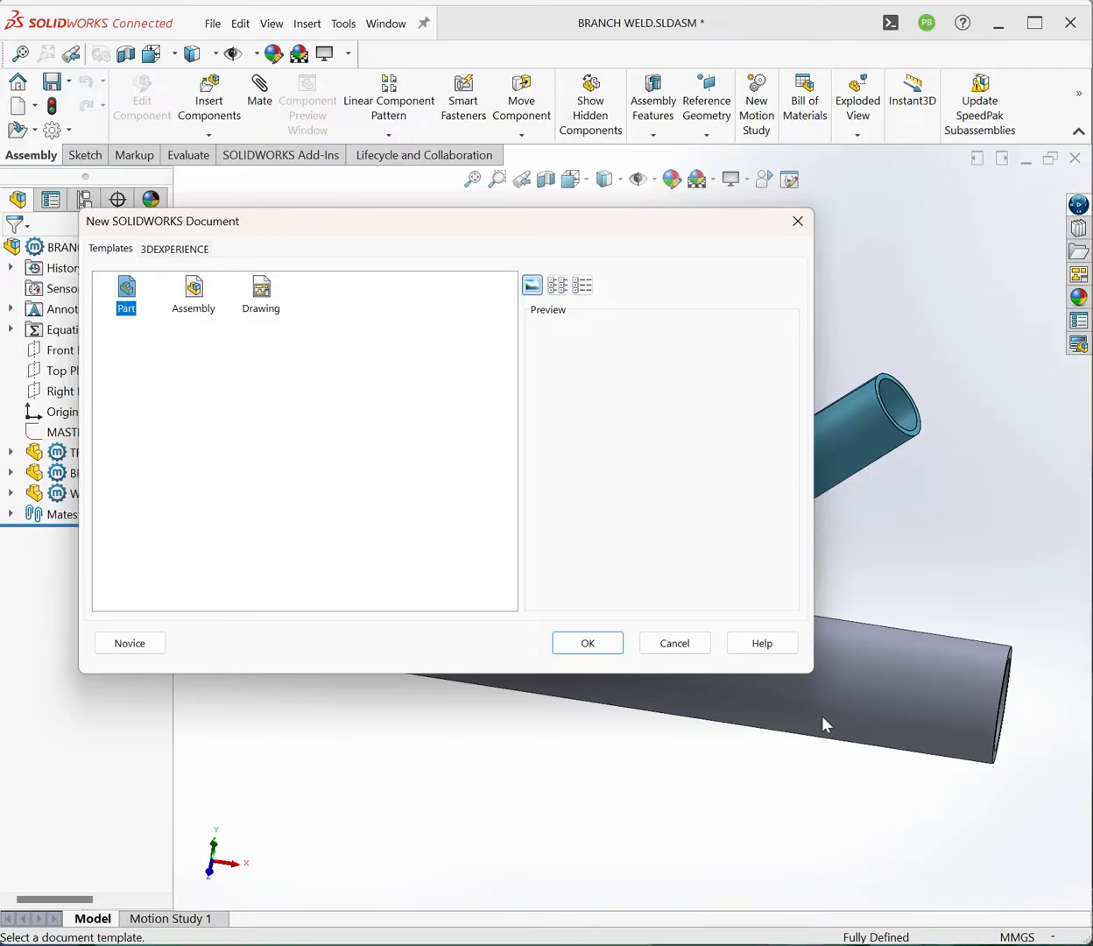
{"action": "left_click", "coordinate": [586, 644]}
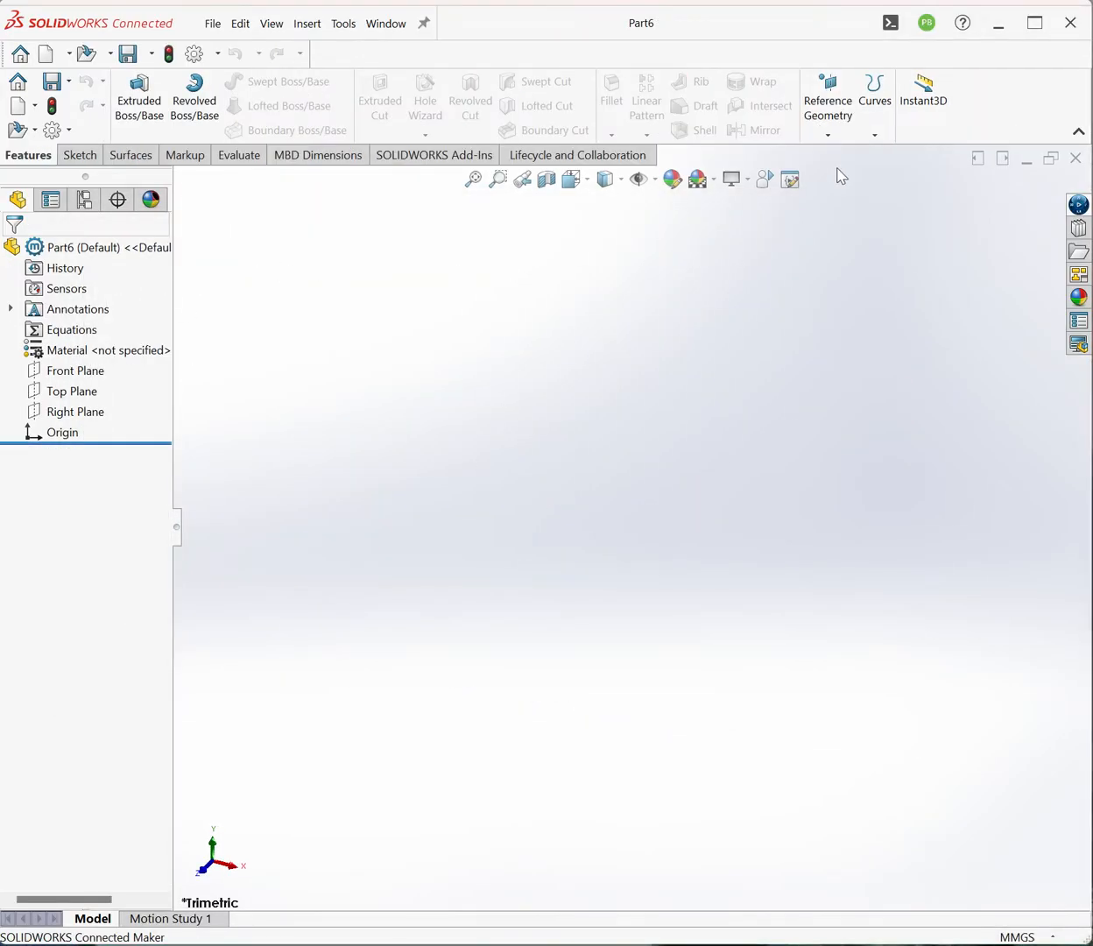
{"action": "left_click", "coordinate": [766, 185]}
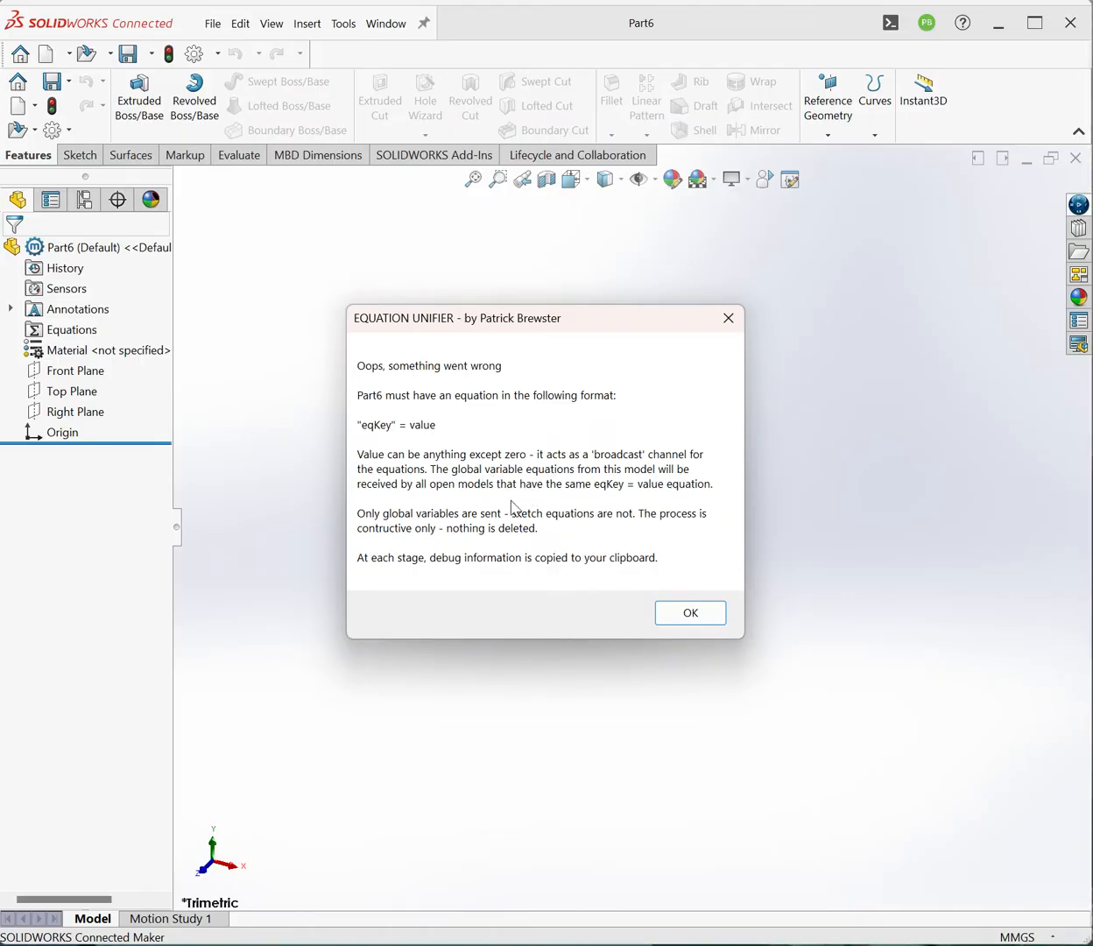
{"action": "left_click", "coordinate": [686, 616]}
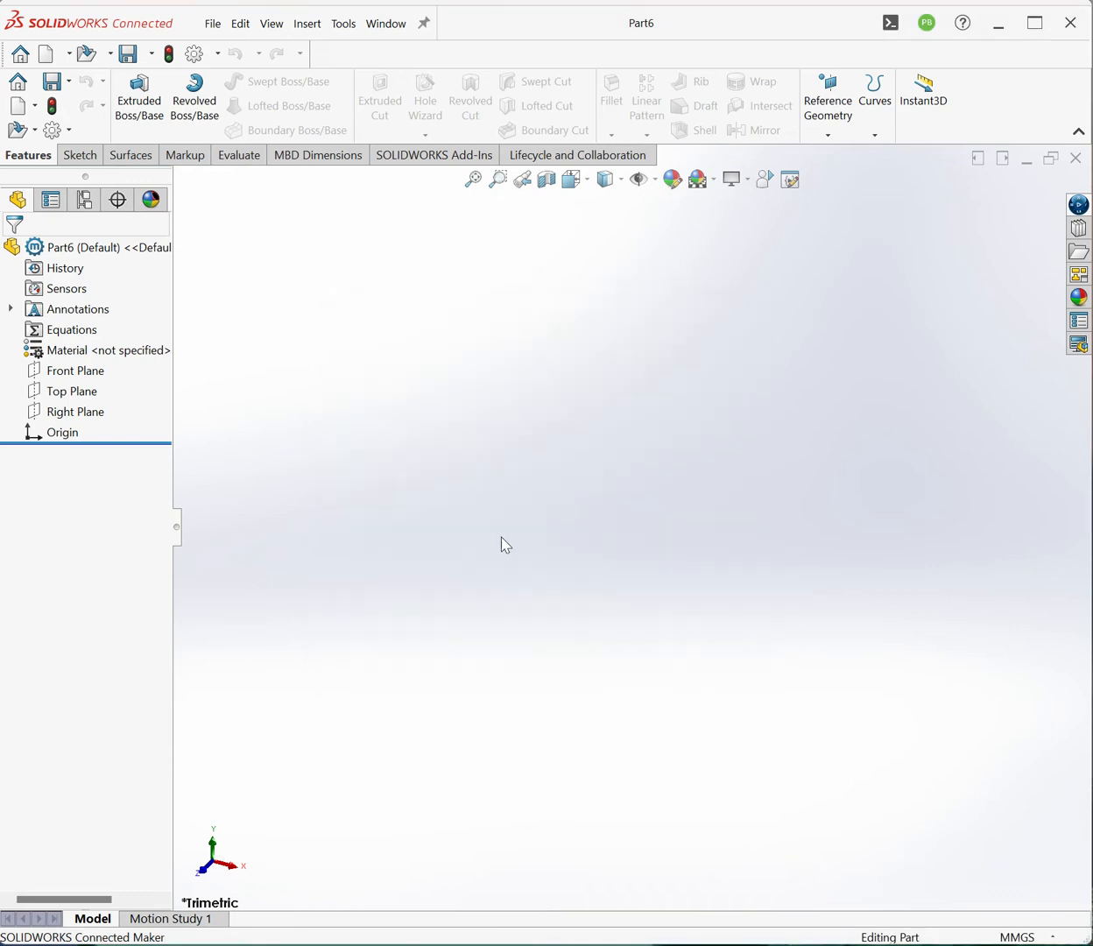
Switch to the TRUNK part and open its equations for review
{"action": "left_click", "coordinate": [386, 23]}
{"action": "left_click", "coordinate": [425, 251]}
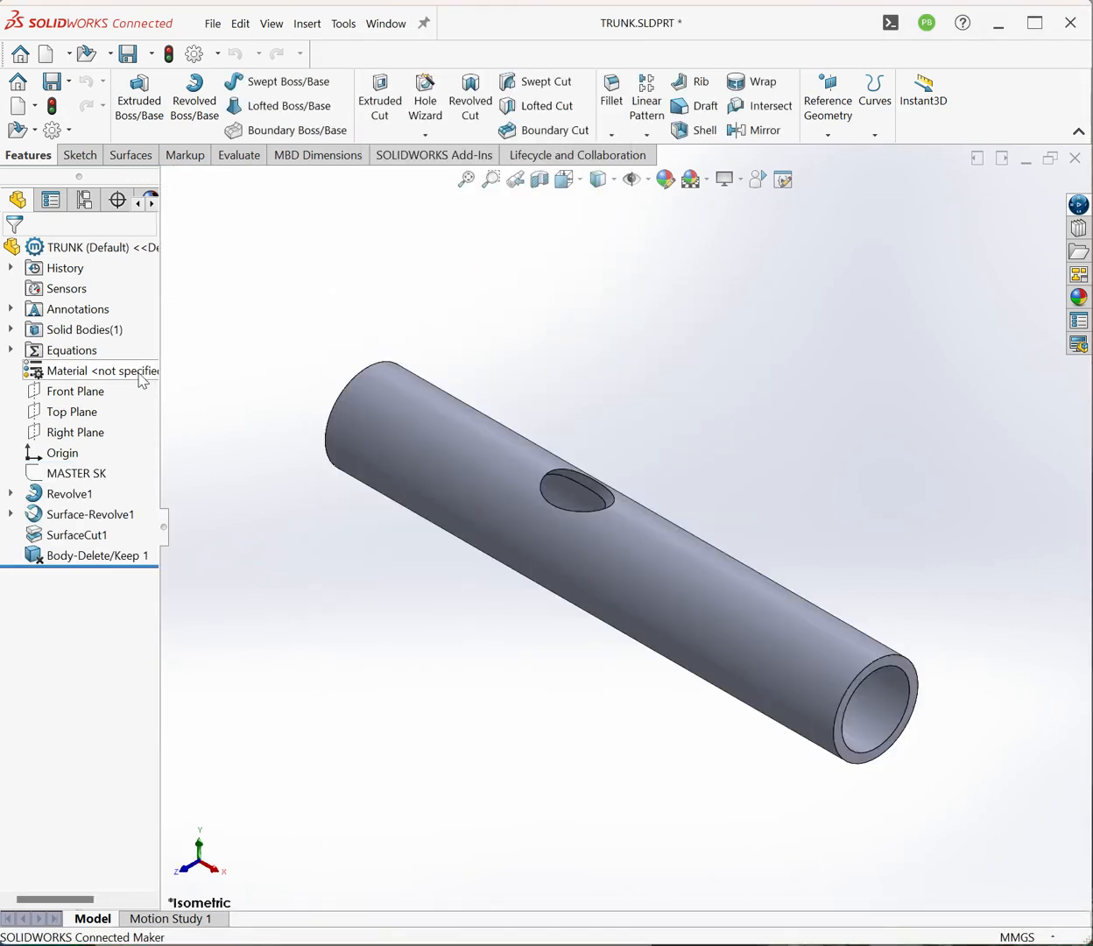
{"action": "right_click", "coordinate": [73, 359]}
{"action": "left_click", "coordinate": [142, 365]}
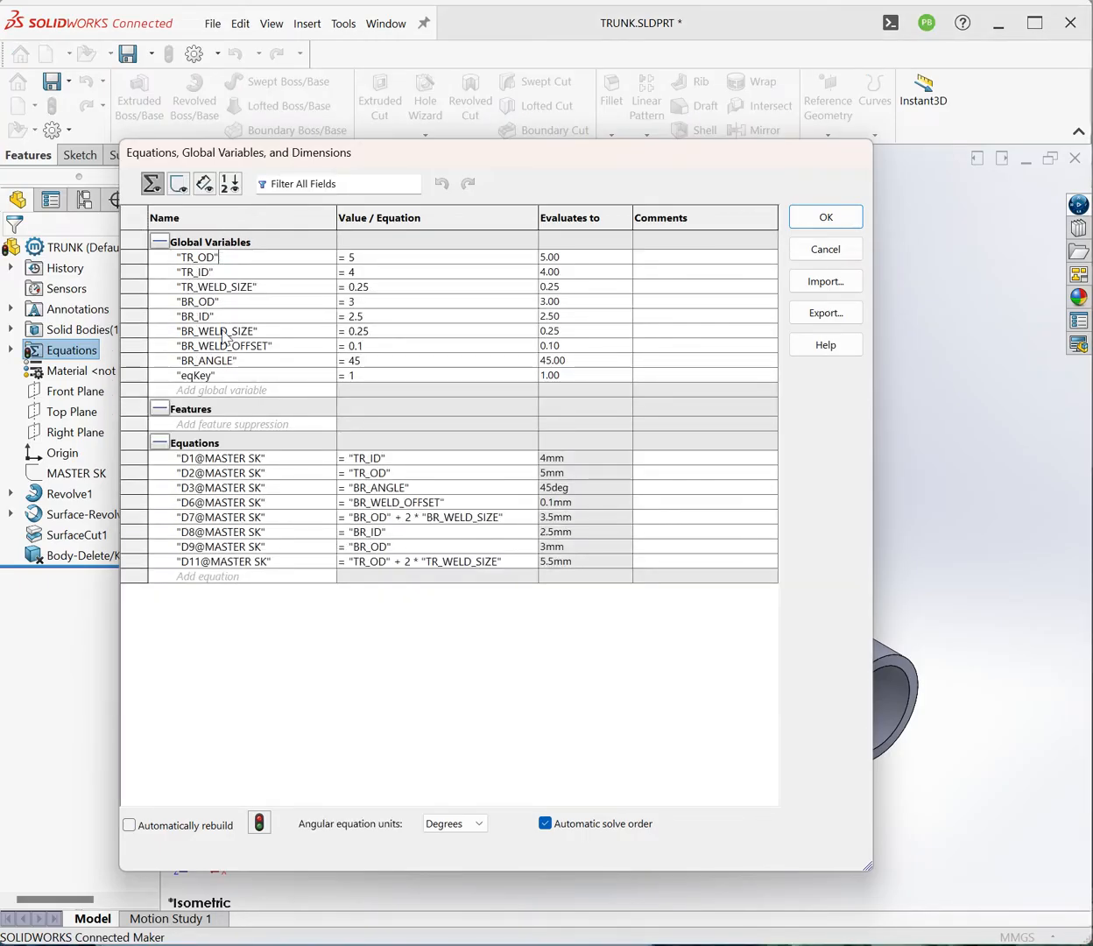
Review TRUNK's global variables, the eqKey entry and the MASTER SK dimension equations, and close the equations dialog
{"action": "left_click", "coordinate": [136, 256]}
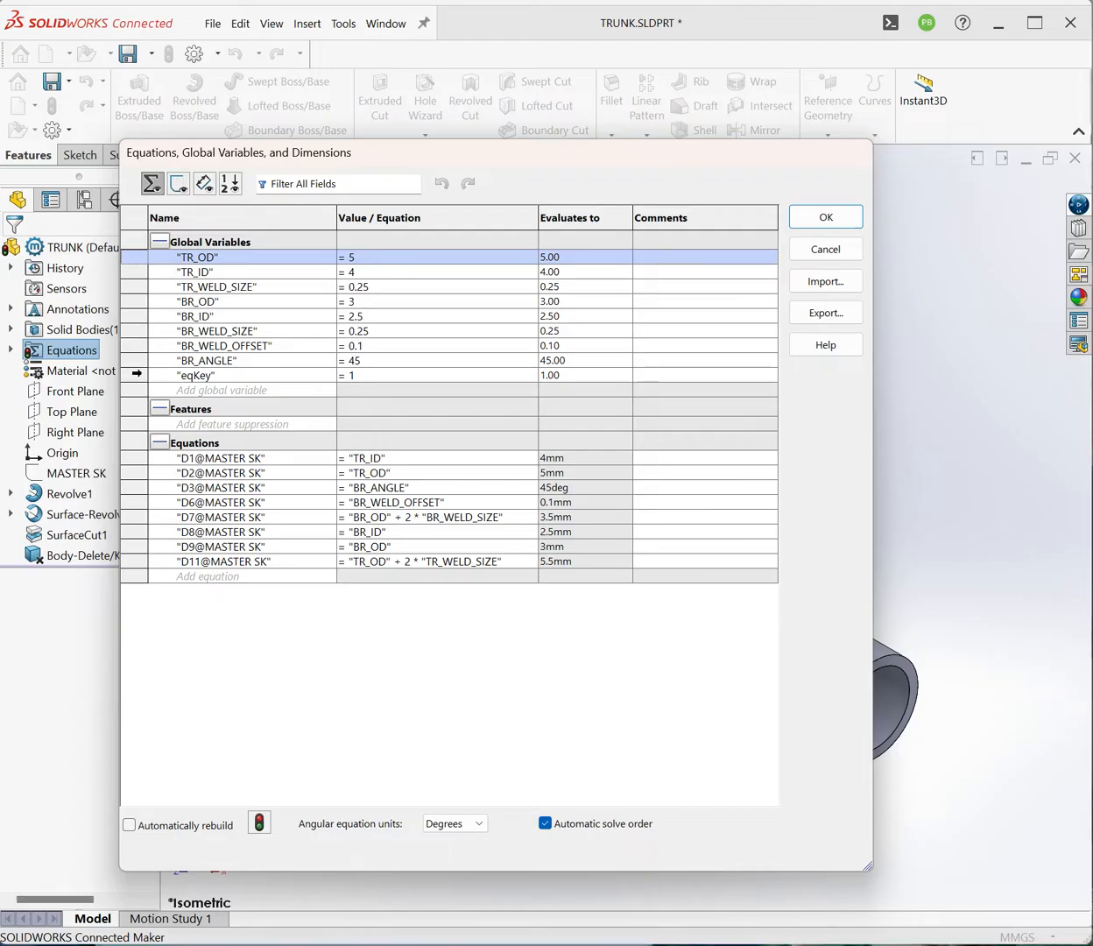
{"action": "left_click", "coordinate": [136, 360]}
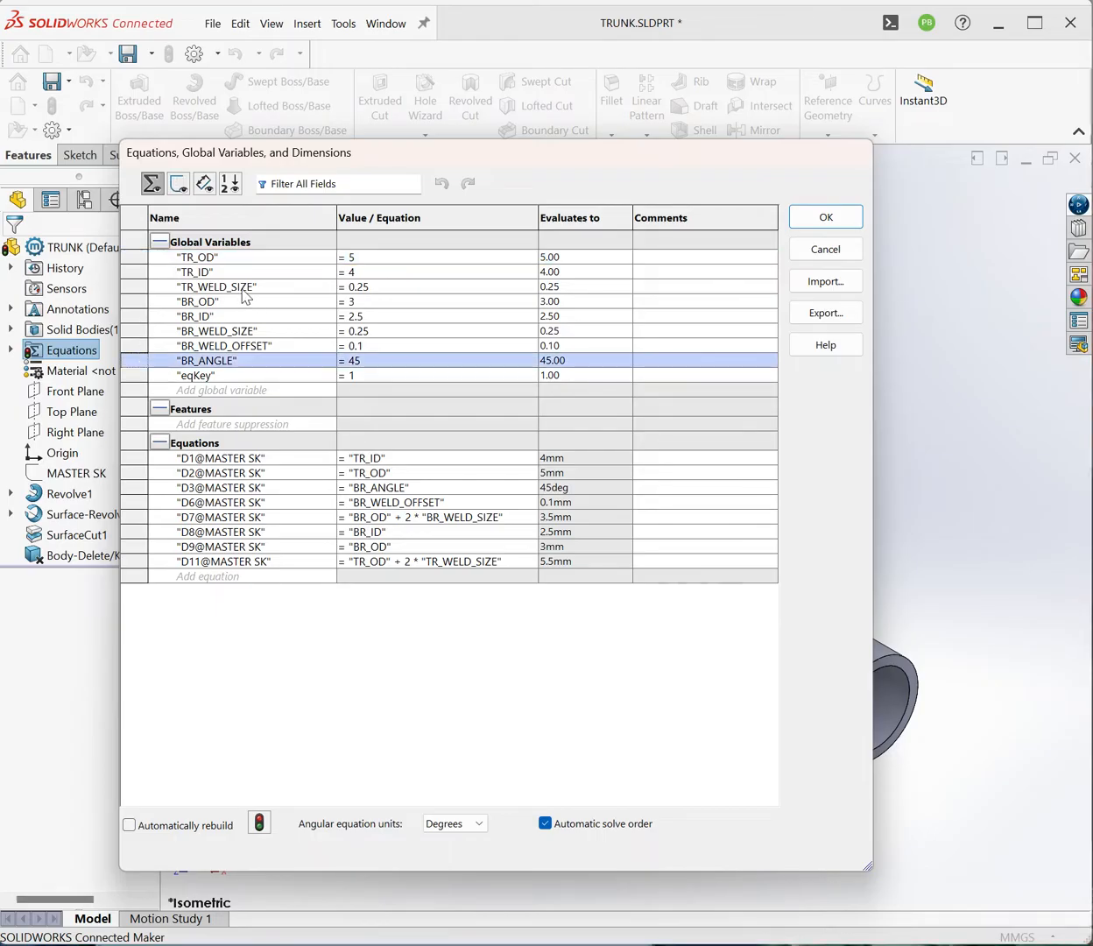
{"action": "left_click", "coordinate": [141, 375]}
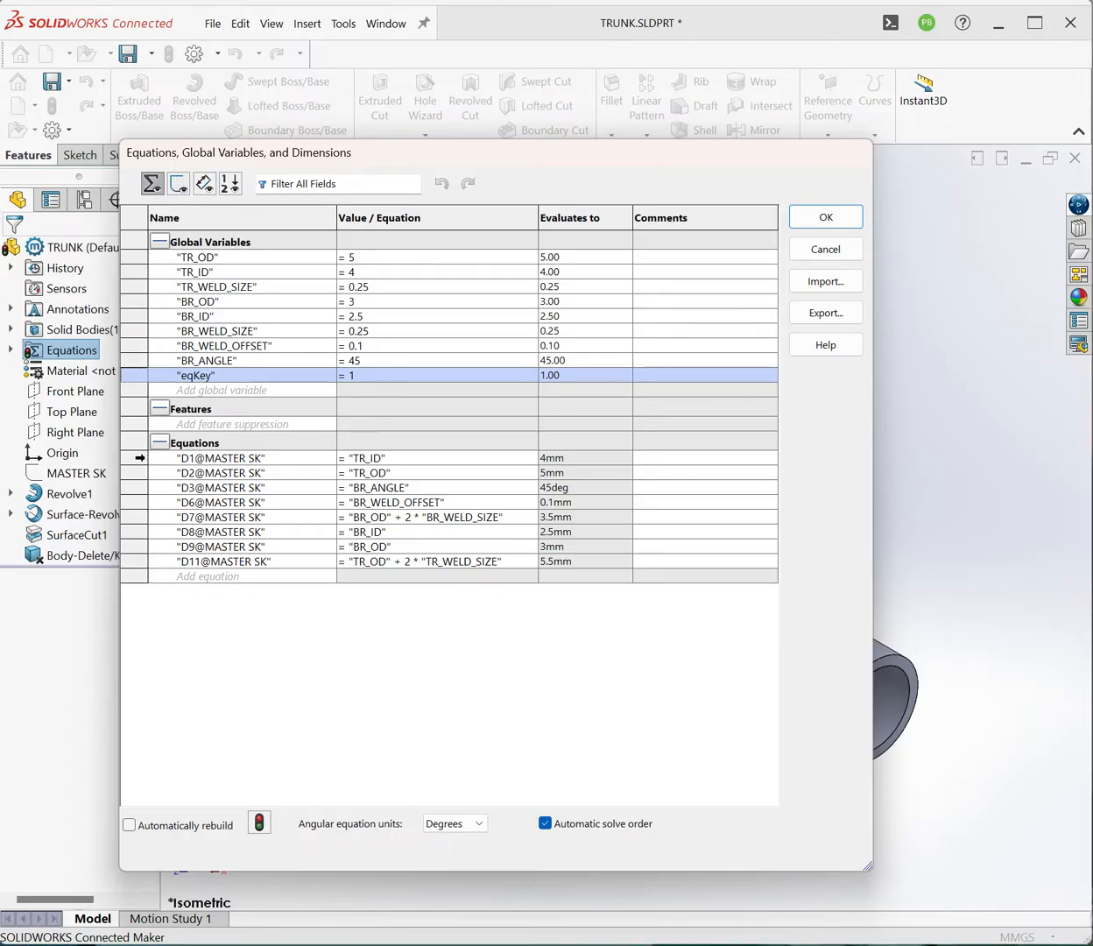
{"action": "left_click", "coordinate": [140, 457]}
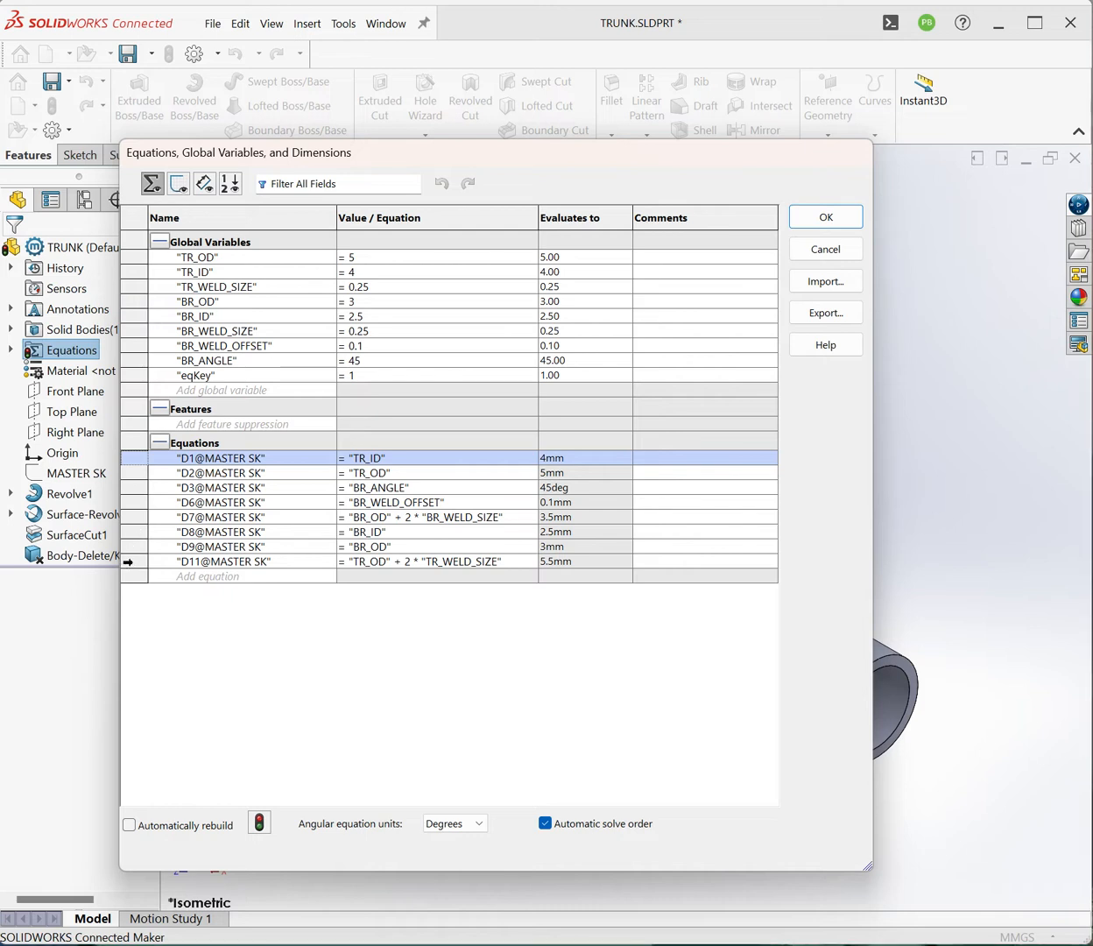
{"action": "left_click", "coordinate": [128, 561]}
{"action": "left_click", "coordinate": [138, 456]}
{"action": "mouse_move", "coordinate": [534, 155]}
{"action": "left_mouse_down"}
{"action": "mouse_move", "coordinate": [505, 149]}
{"action": "mouse_move", "coordinate": [530, 152]}
{"action": "left_mouse_up"}
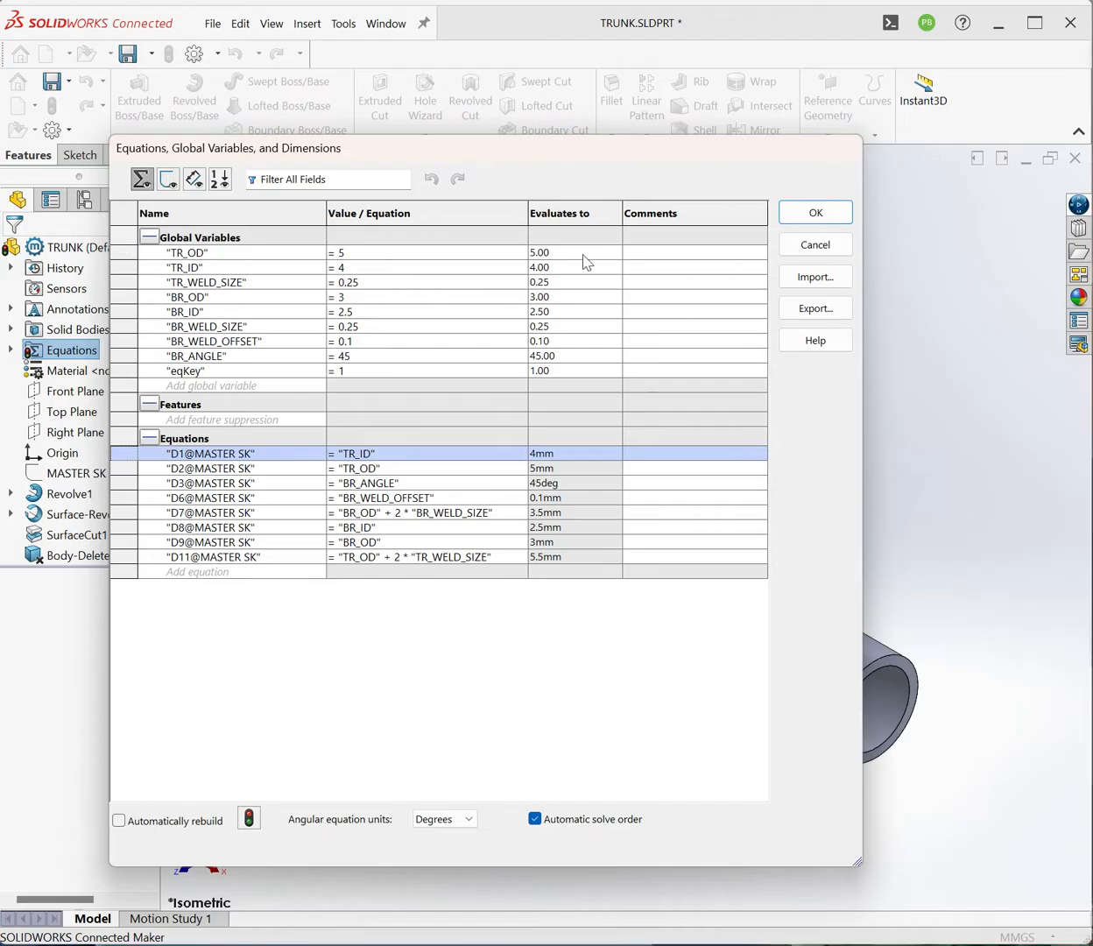
{"action": "left_click", "coordinate": [817, 215]}
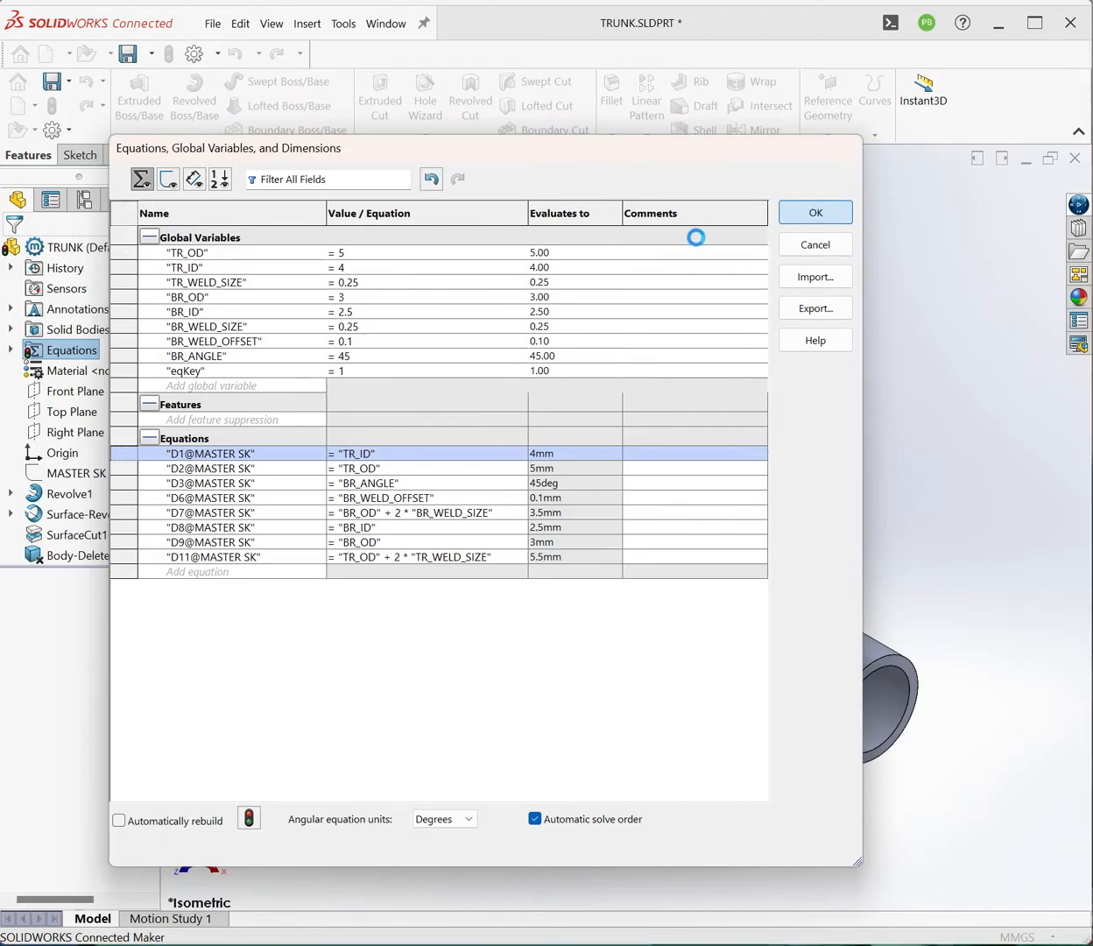
Switch to Part6, add the global variable eqKey = 1, and run Equation Unifier on the part, dismissing its message
{"action": "left_click", "coordinate": [814, 217]}
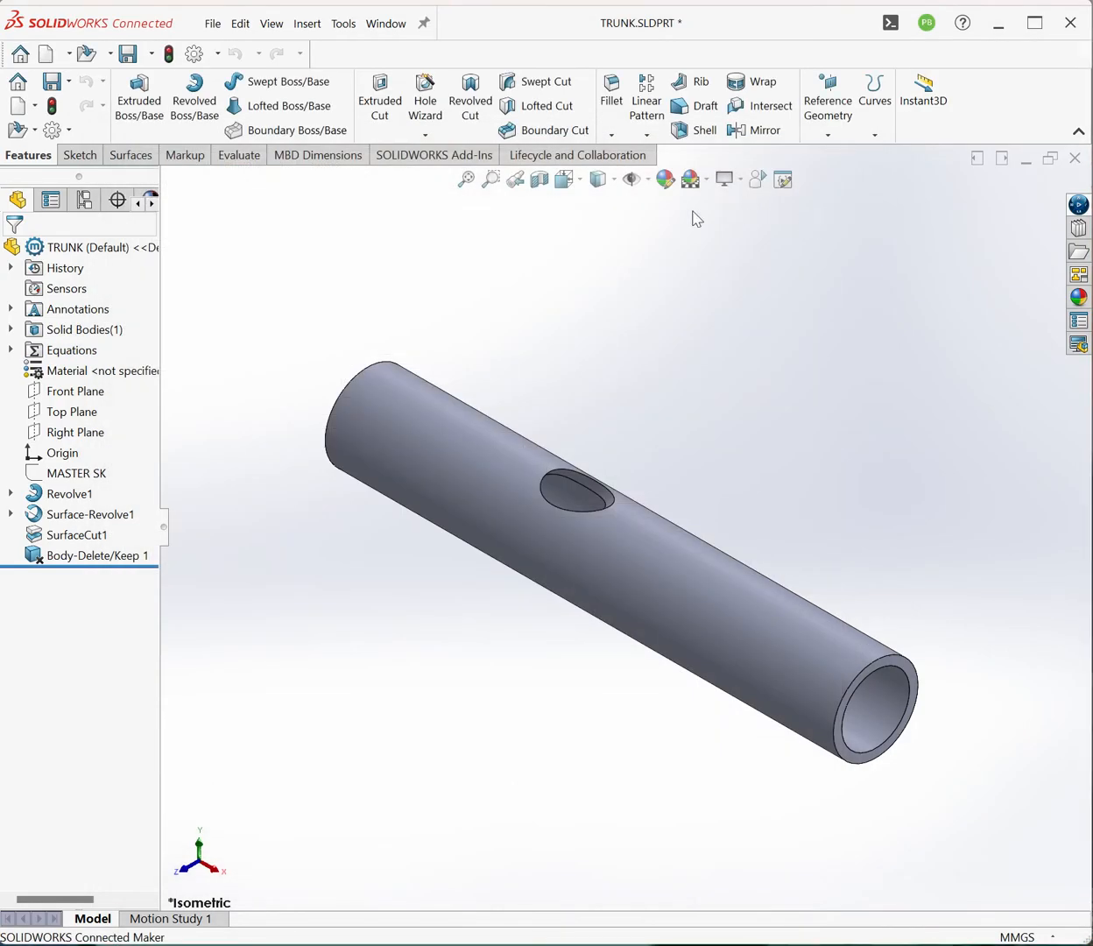
{"action": "left_click", "coordinate": [387, 23]}
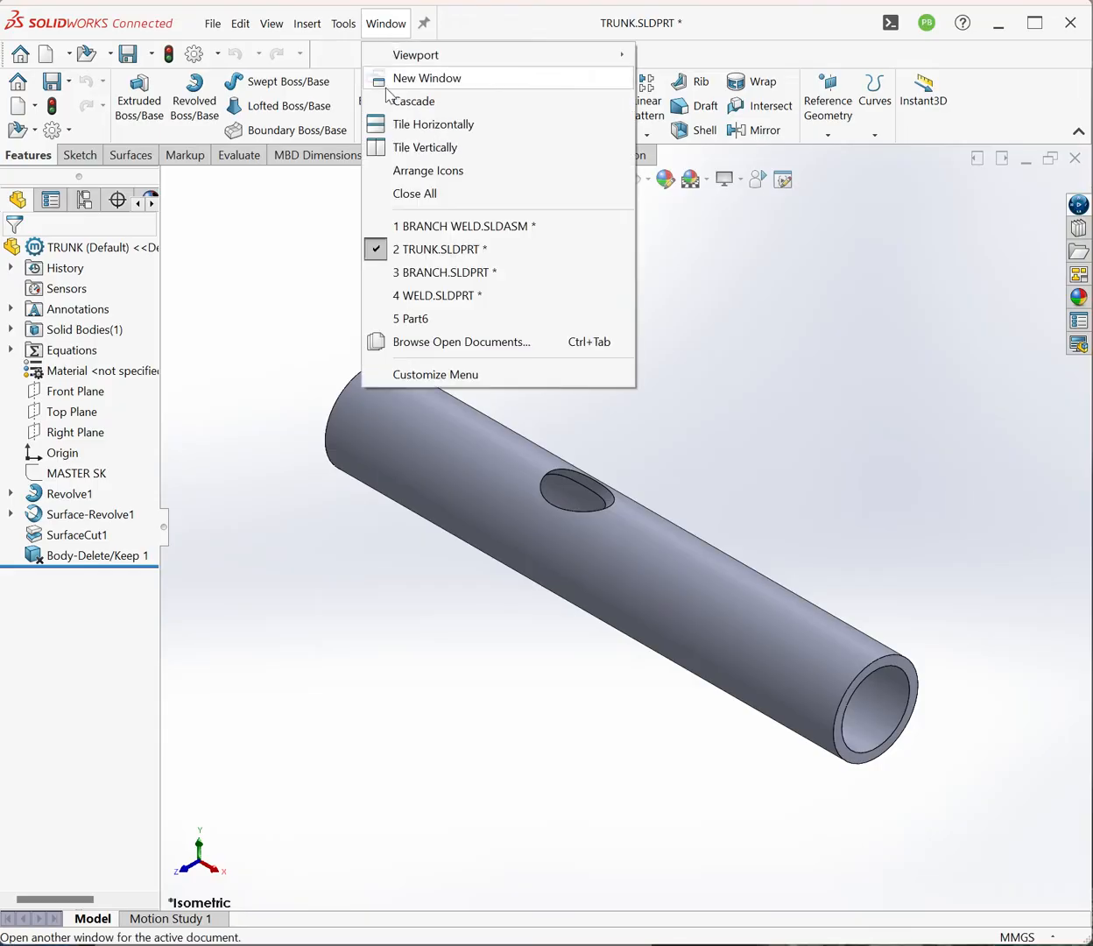
{"action": "left_click", "coordinate": [432, 320]}
{"action": "right_click", "coordinate": [75, 339]}
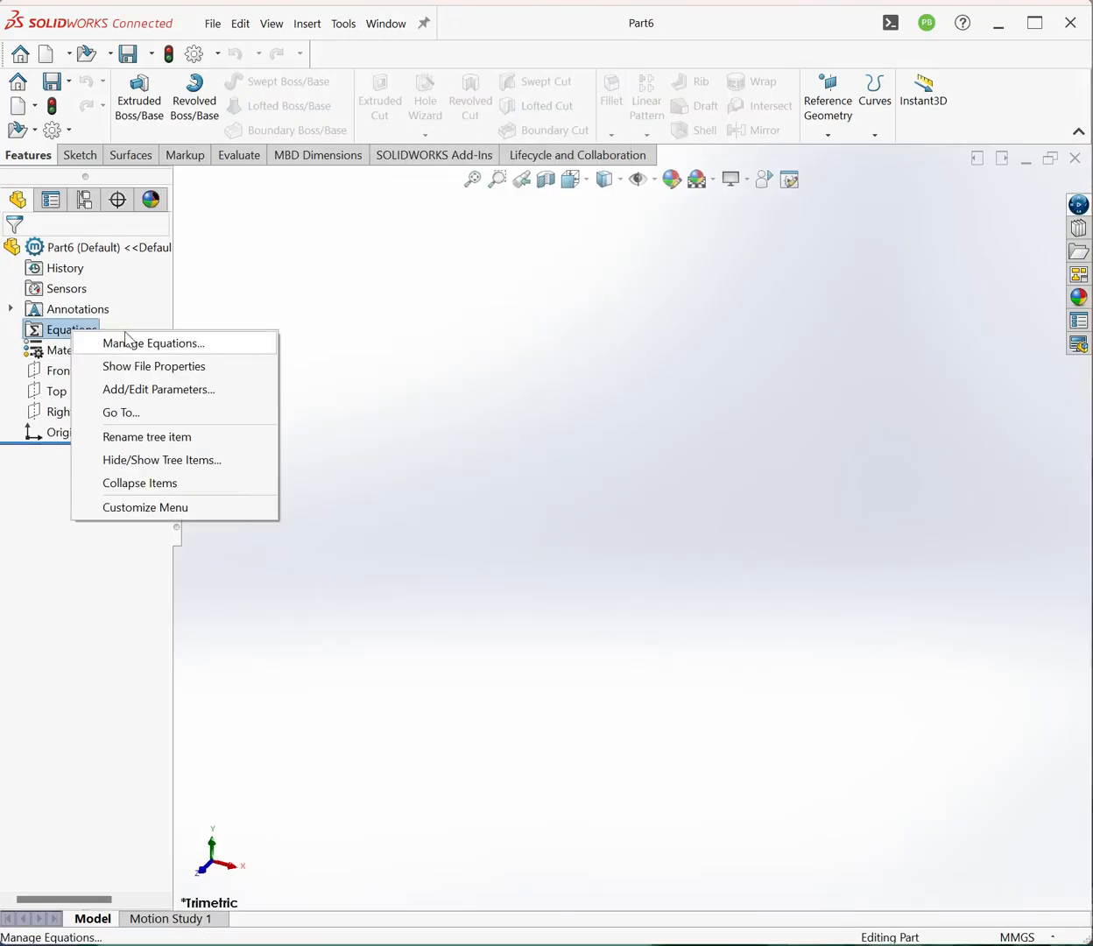
{"action": "left_click", "coordinate": [132, 342]}
{"action": "left_click", "coordinate": [217, 256]}
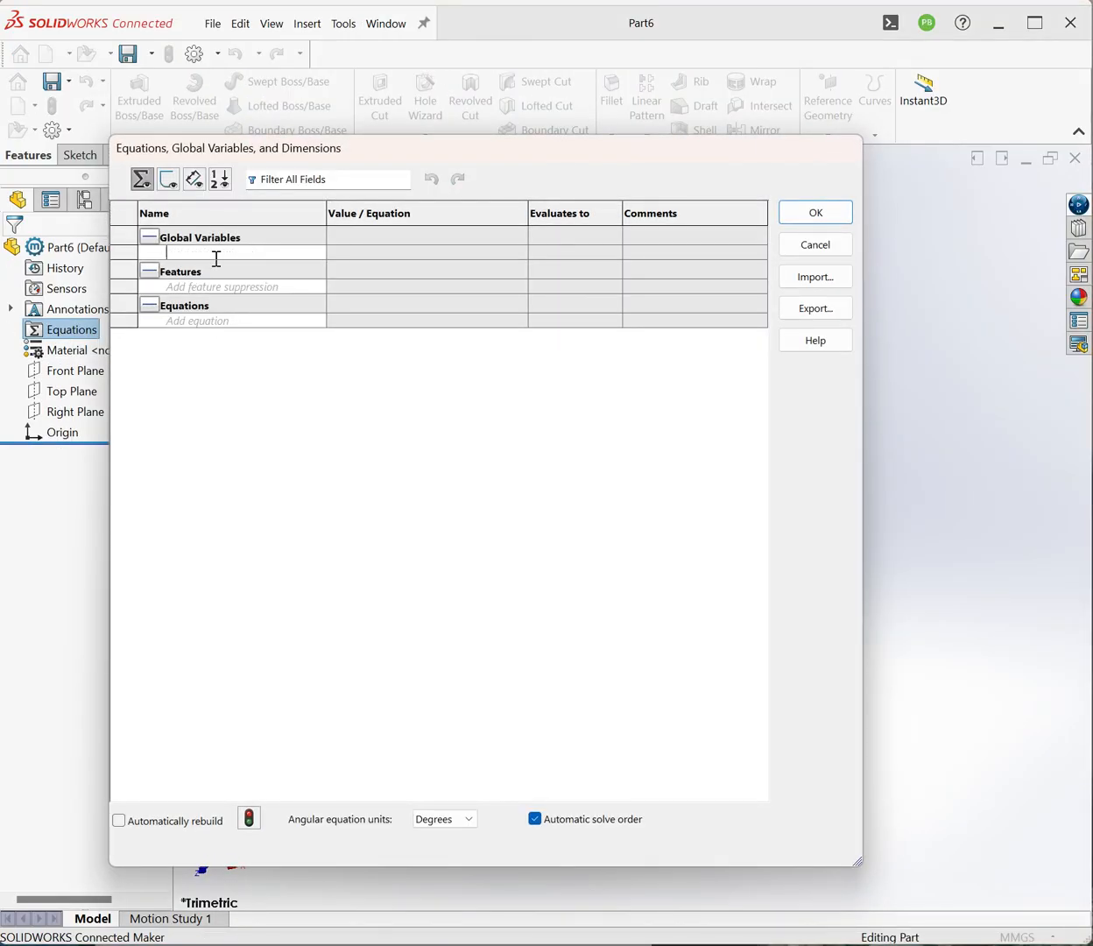
{"action": "type", "text": "eqKey"}
{"action": "key", "text": "Tab"}
{"action": "type", "text": "1"}
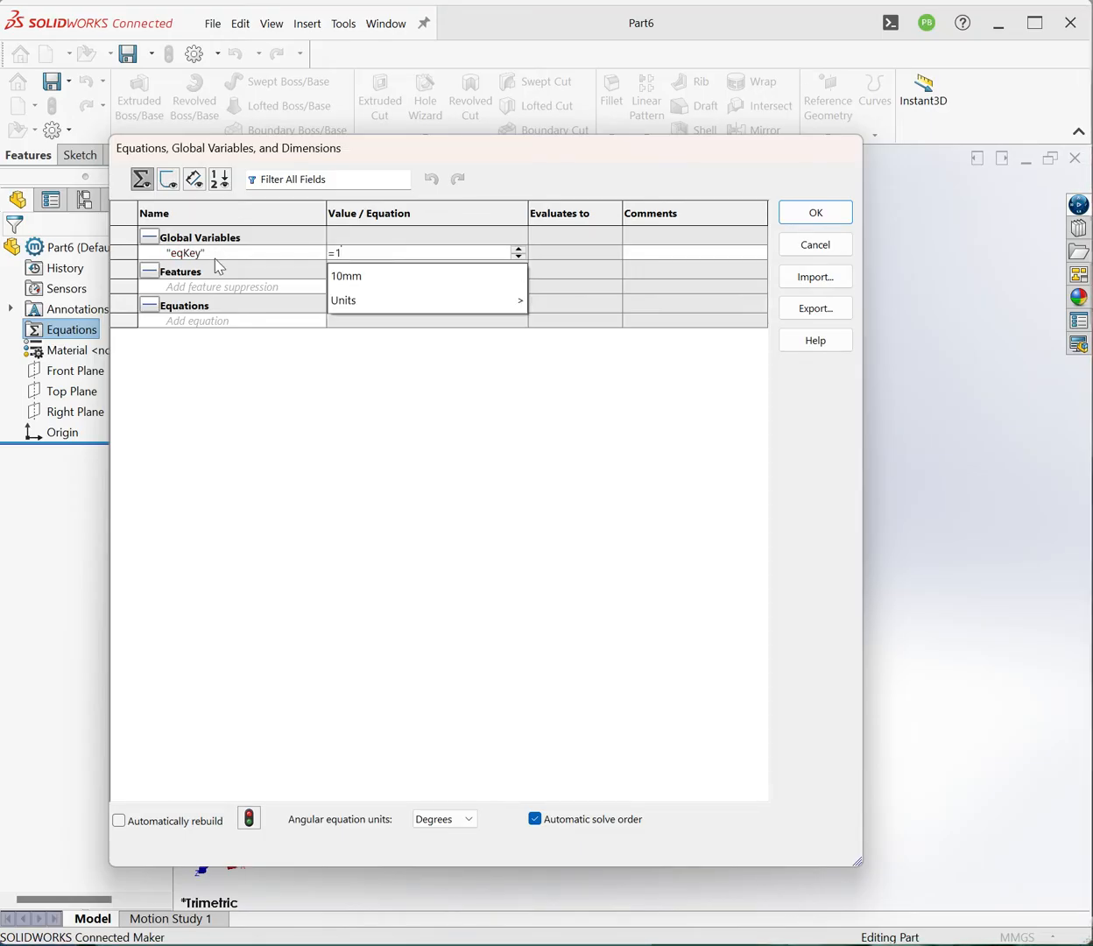
{"action": "left_click", "coordinate": [830, 219]}
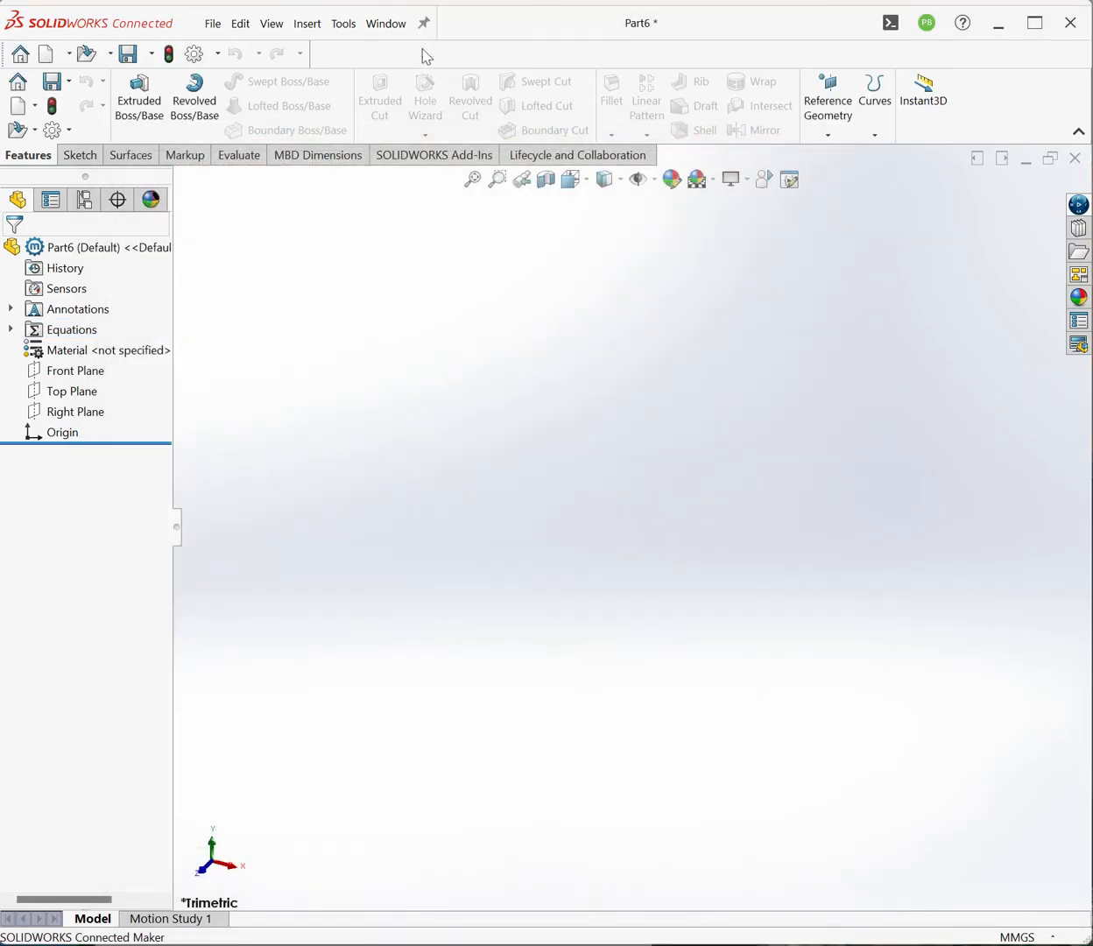
{"action": "left_click", "coordinate": [764, 179]}
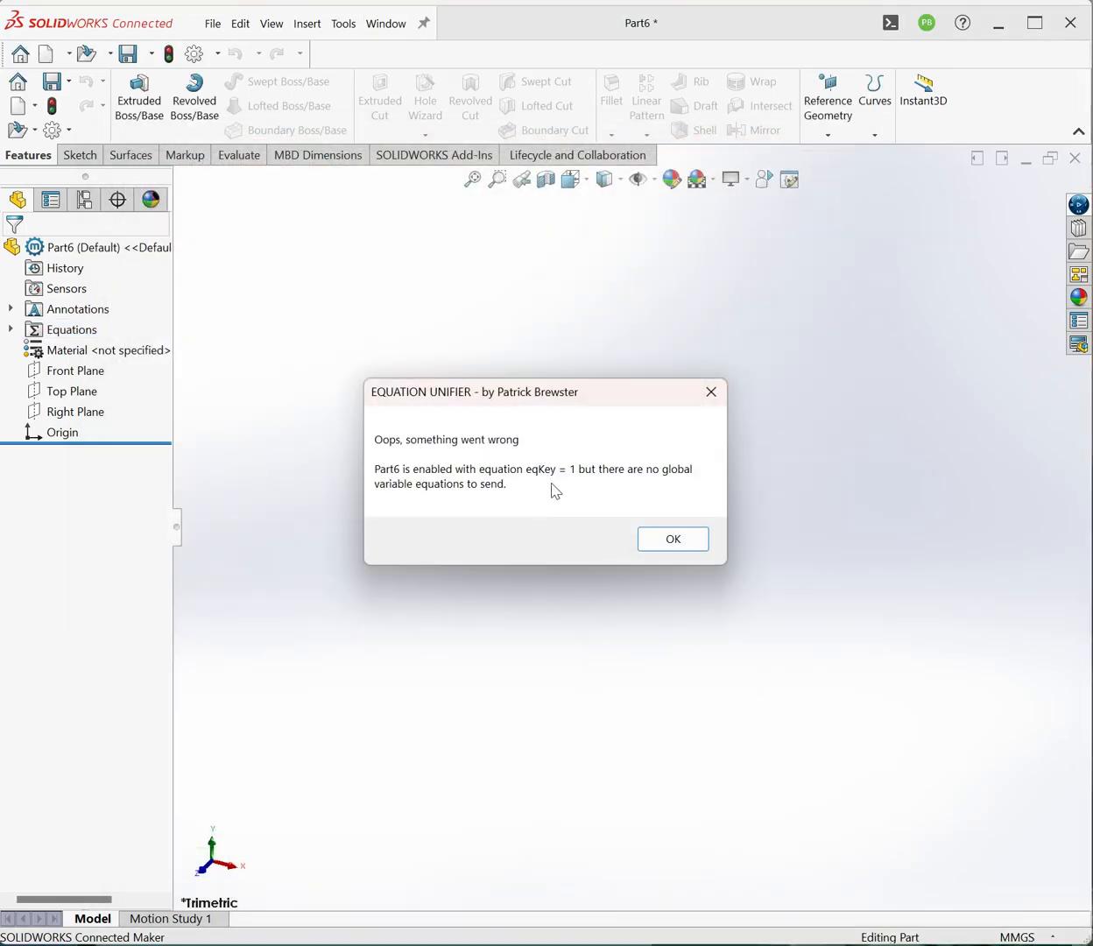
{"action": "left_click", "coordinate": [674, 540]}
Switch to the TRUNK part and use Equation Unifier to send its global variables to the eqKey = 1 models, closing the results
{"action": "left_click", "coordinate": [385, 23]}
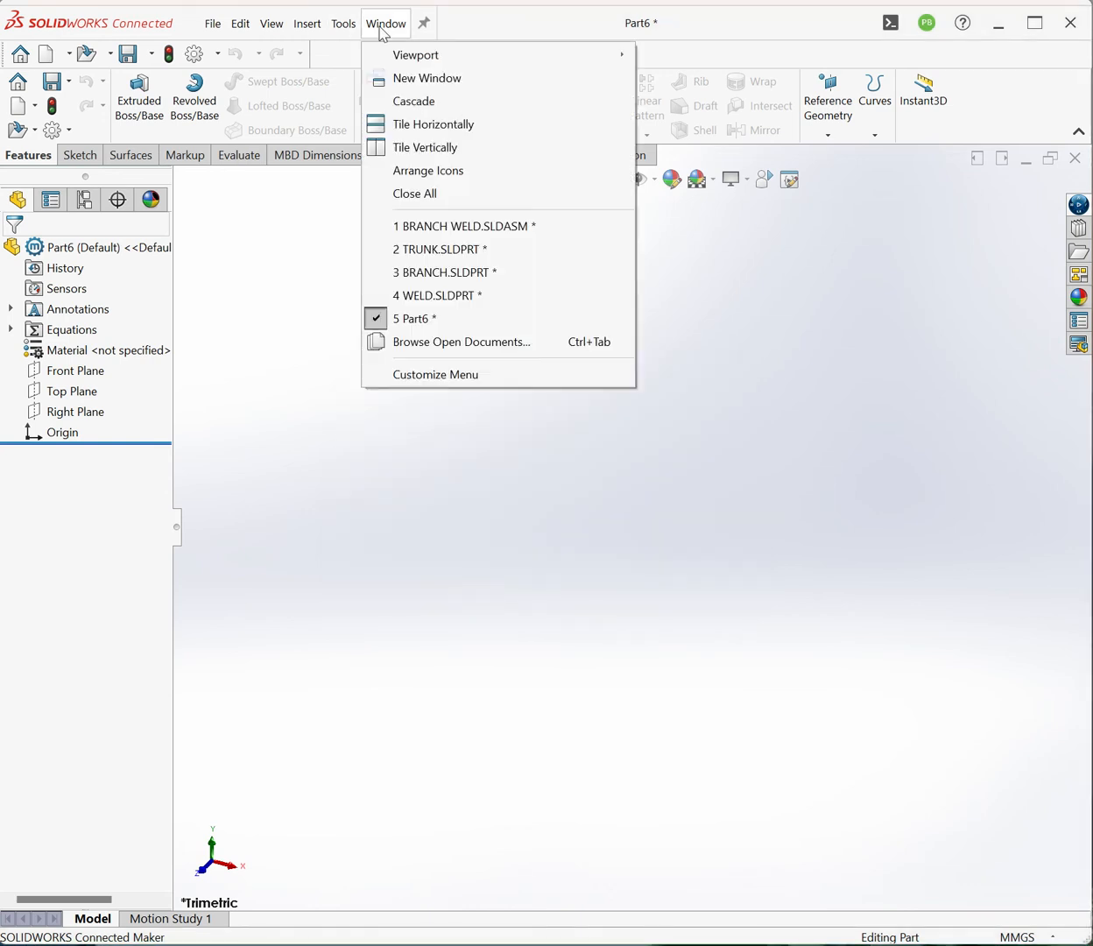
{"action": "left_click", "coordinate": [453, 254]}
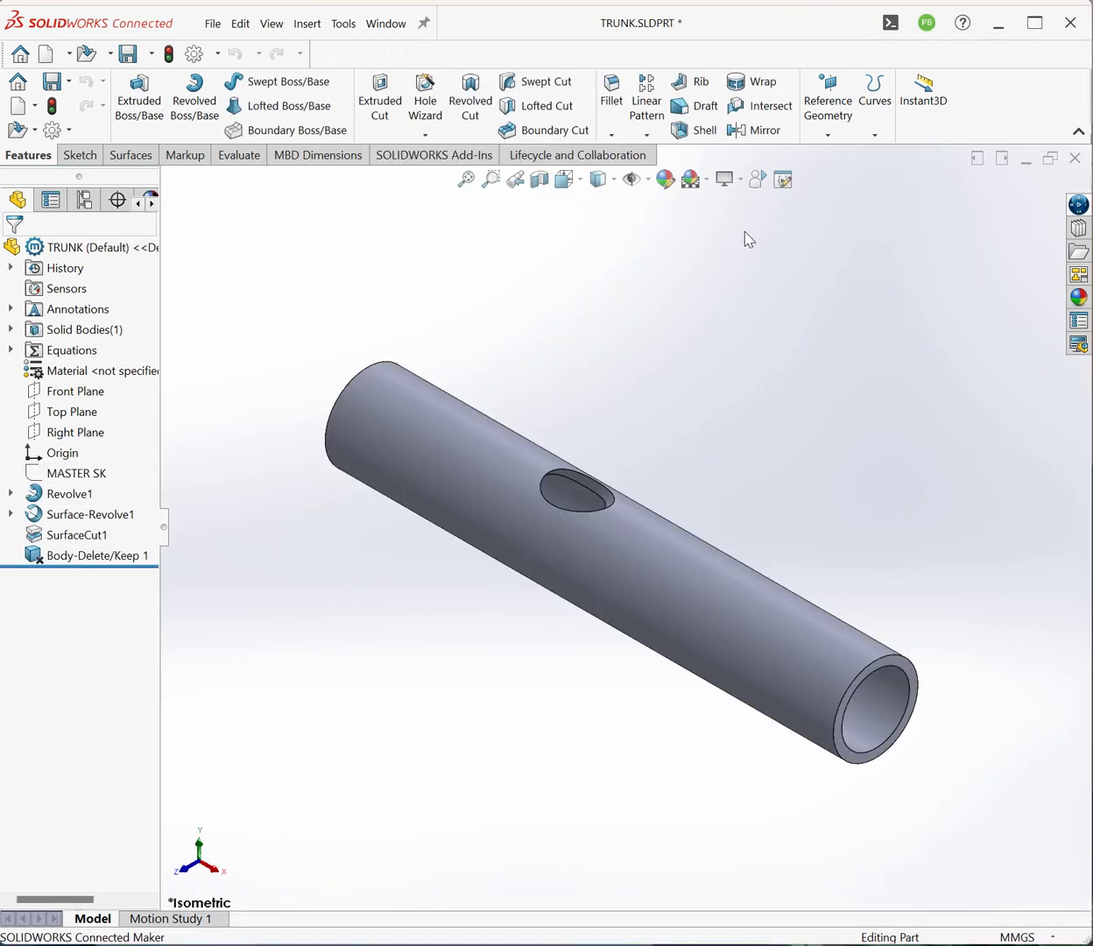
{"action": "left_click", "coordinate": [758, 180]}
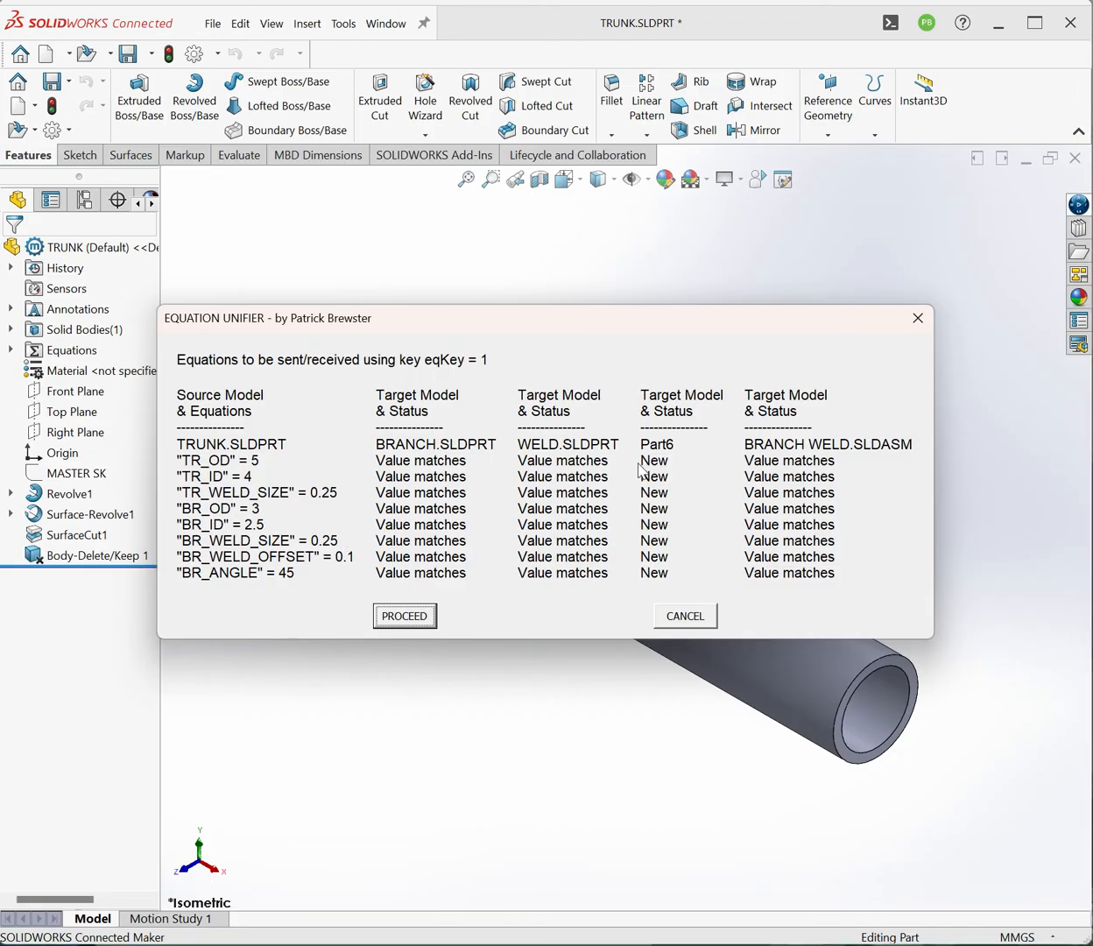
{"action": "left_click", "coordinate": [404, 616]}
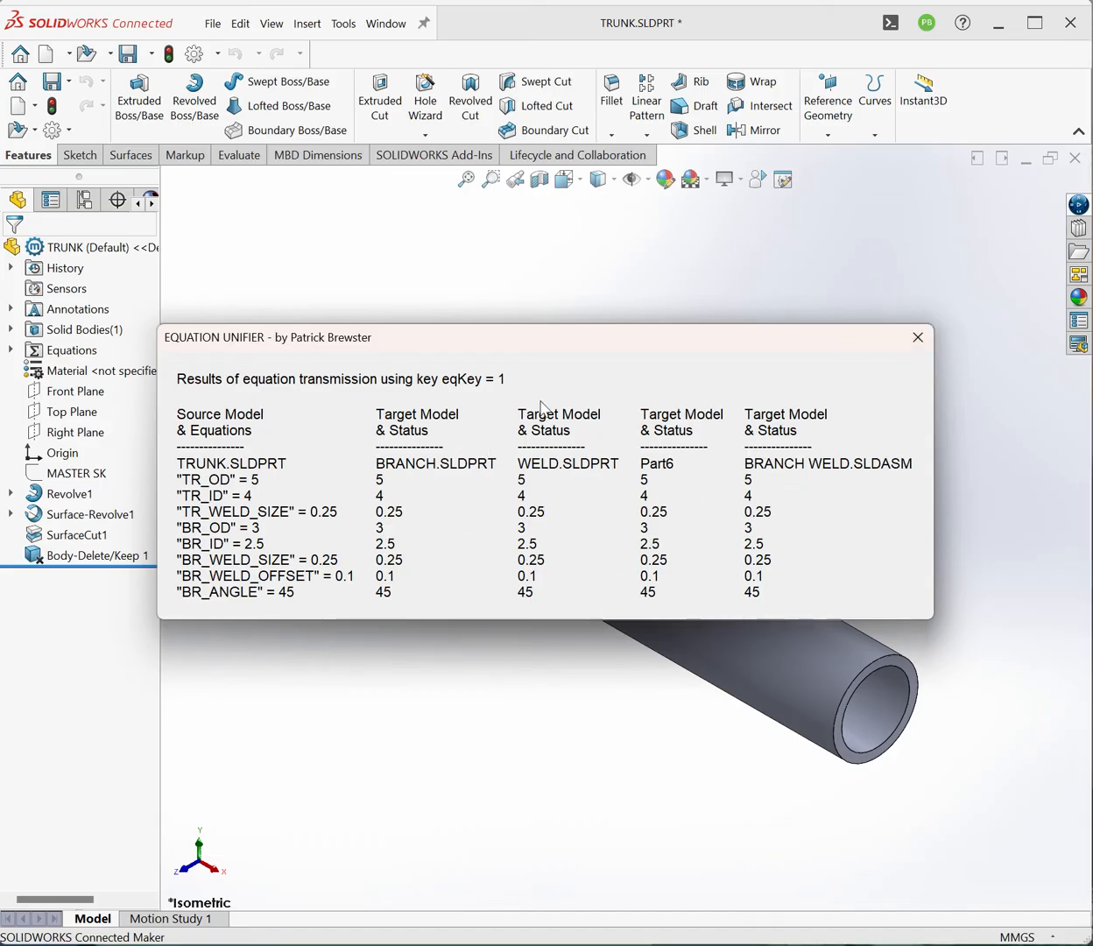
{"action": "left_click", "coordinate": [917, 337]}
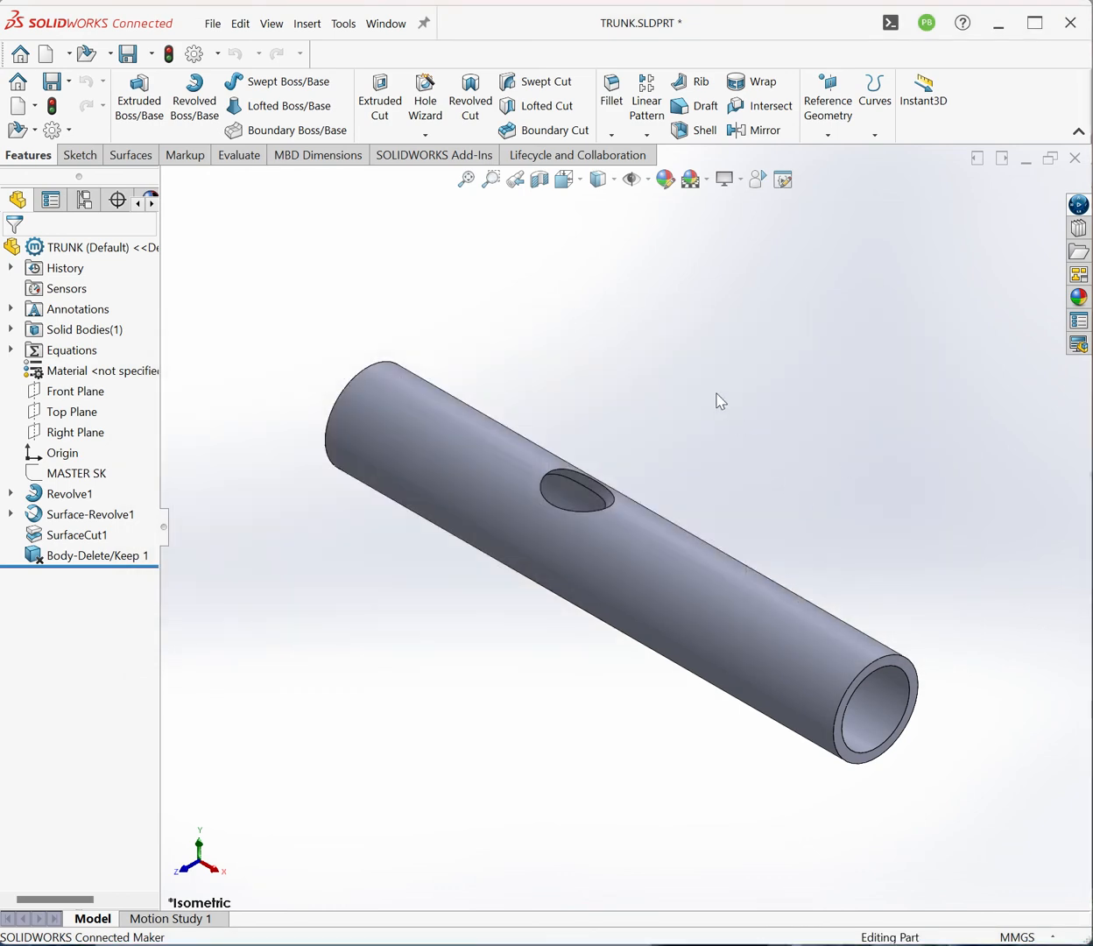
Switch to Notepad++ and paste the copied Equation Unifier log into the empty new 1 document
{"action": "scroll", "coordinate": [725, 841], "scroll_direction": "up", "scroll_amount": 1}
{"action": "key", "text": "alt+Tab"}
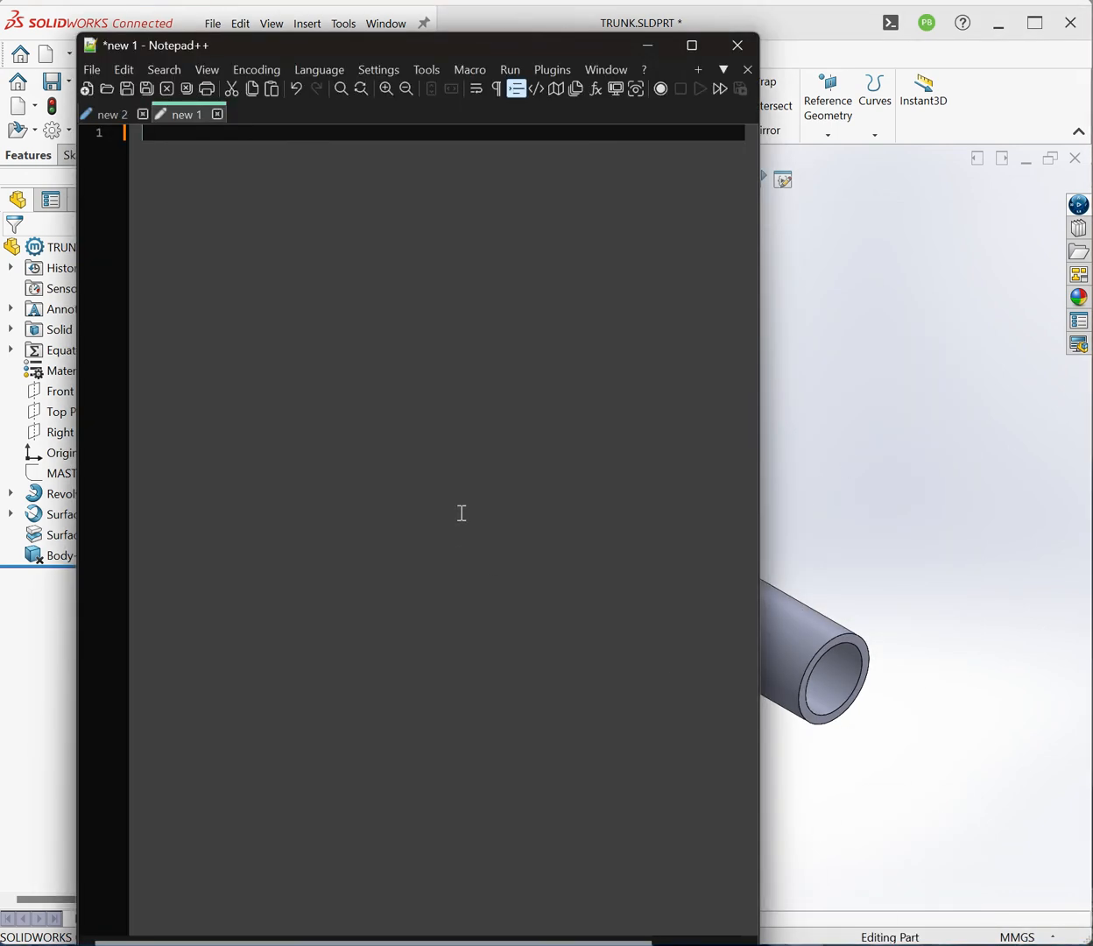
{"action": "key", "text": "ctrl+v"}
Review the Equation Unifier log, from the accepted and refused equations through the per-model surveys and swEquationsWrite sections
{"action": "scroll", "coordinate": [462, 512], "scroll_direction": "up", "scroll_amount": 20}
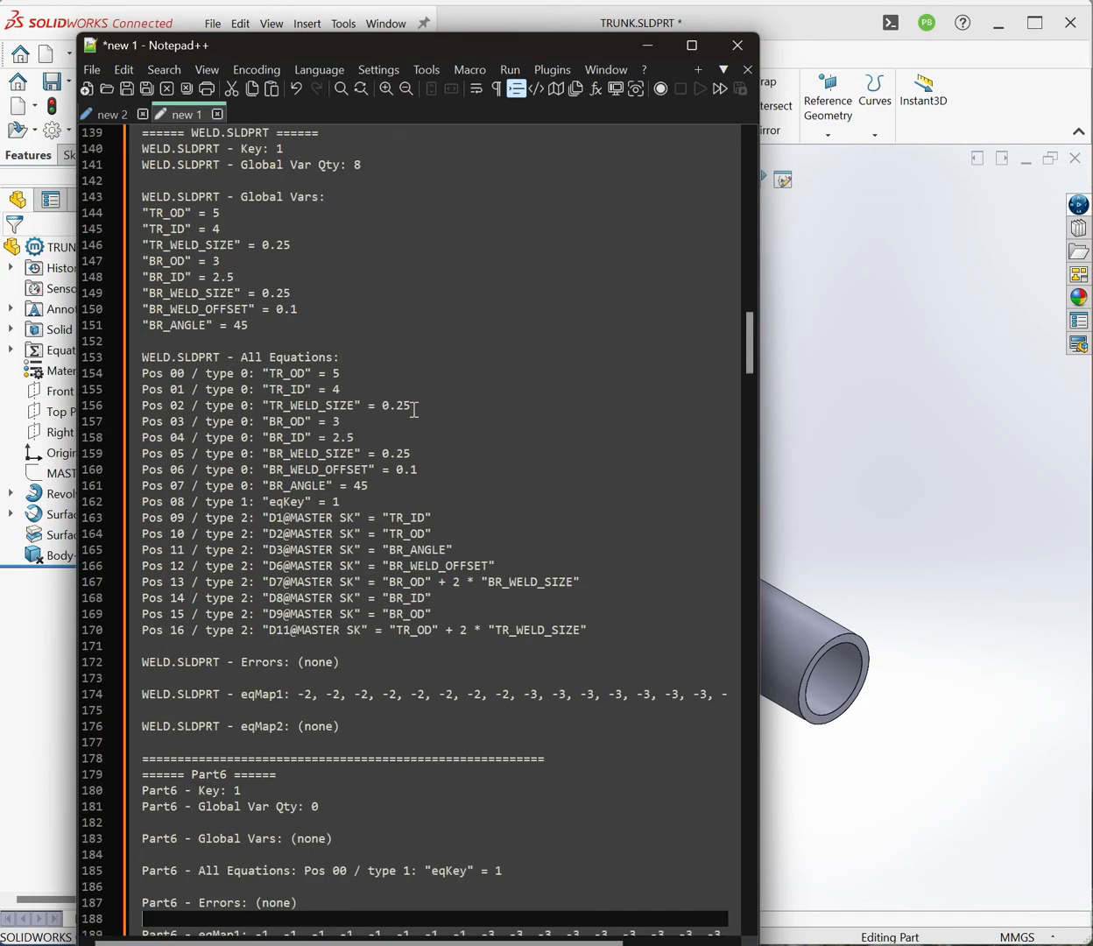
{"action": "scroll", "coordinate": [405, 403], "scroll_direction": "down", "scroll_amount": 2}
{"action": "scroll", "coordinate": [404, 403], "scroll_direction": "down", "scroll_amount": 13}
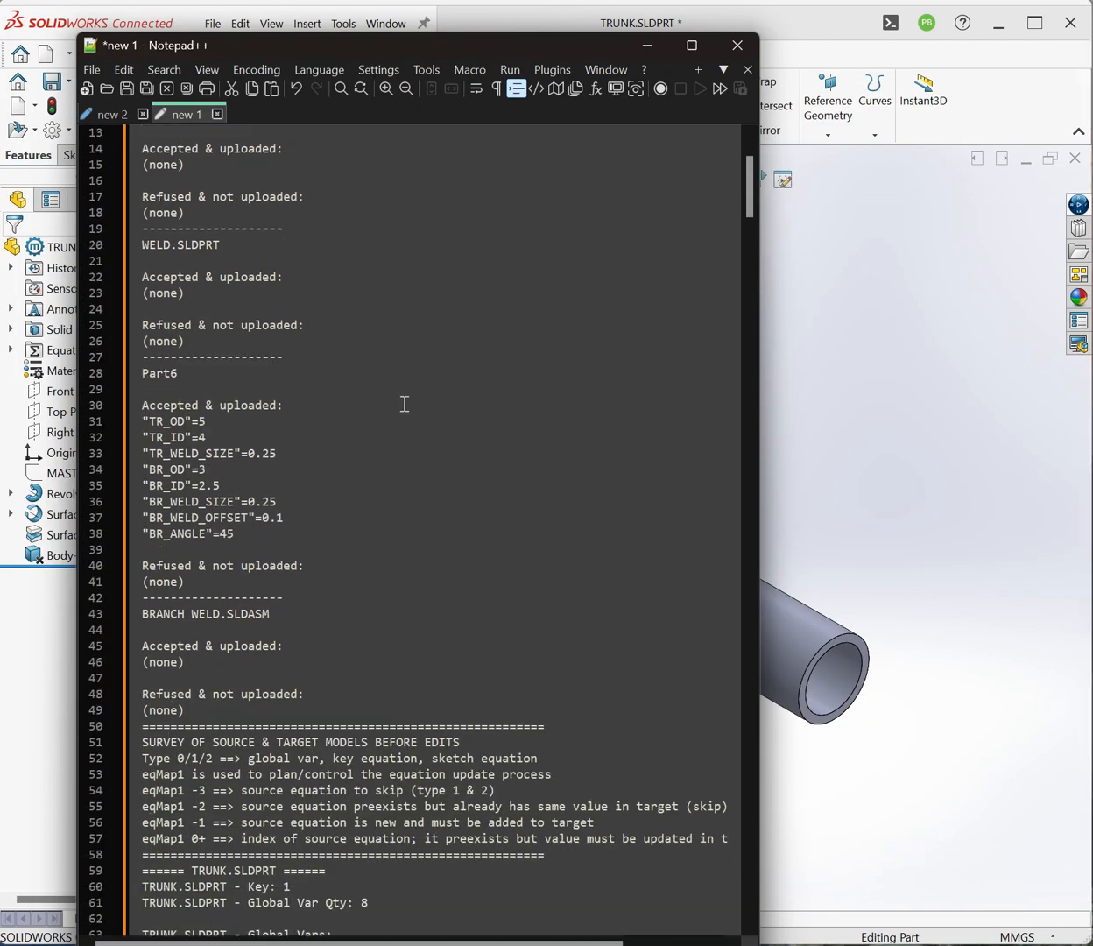
{"action": "scroll", "coordinate": [407, 412], "scroll_direction": "down", "scroll_amount": 20}
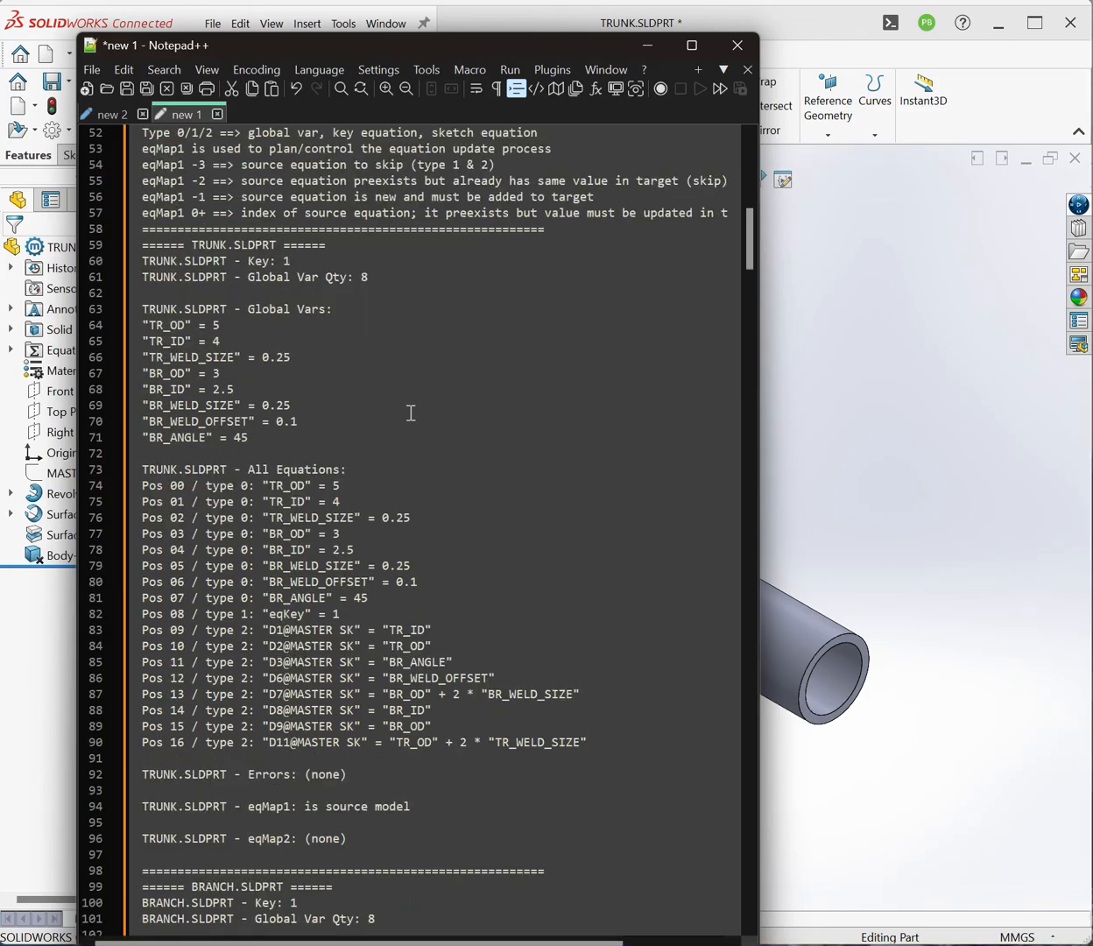
{"action": "scroll", "coordinate": [445, 434], "scroll_direction": "down", "scroll_amount": 20}
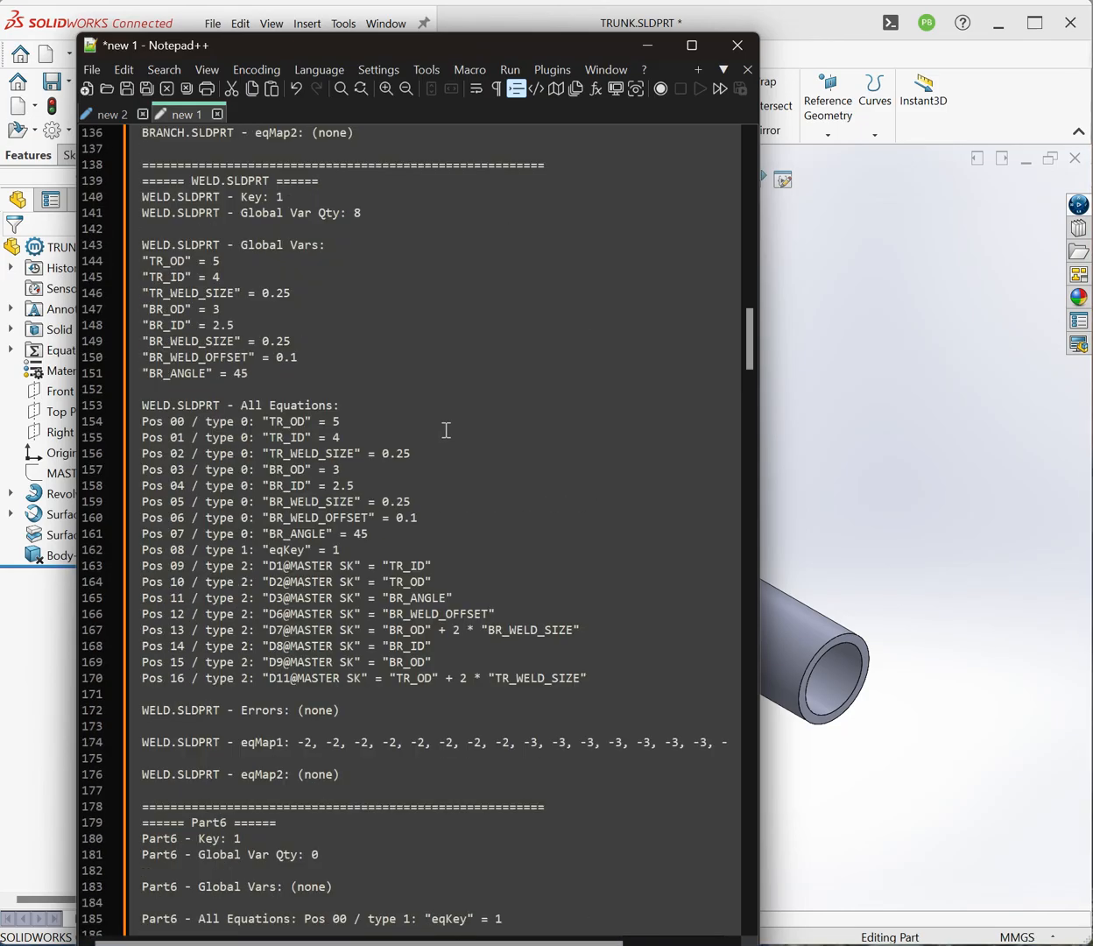
{"action": "scroll", "coordinate": [464, 425], "scroll_direction": "down", "scroll_amount": 20}
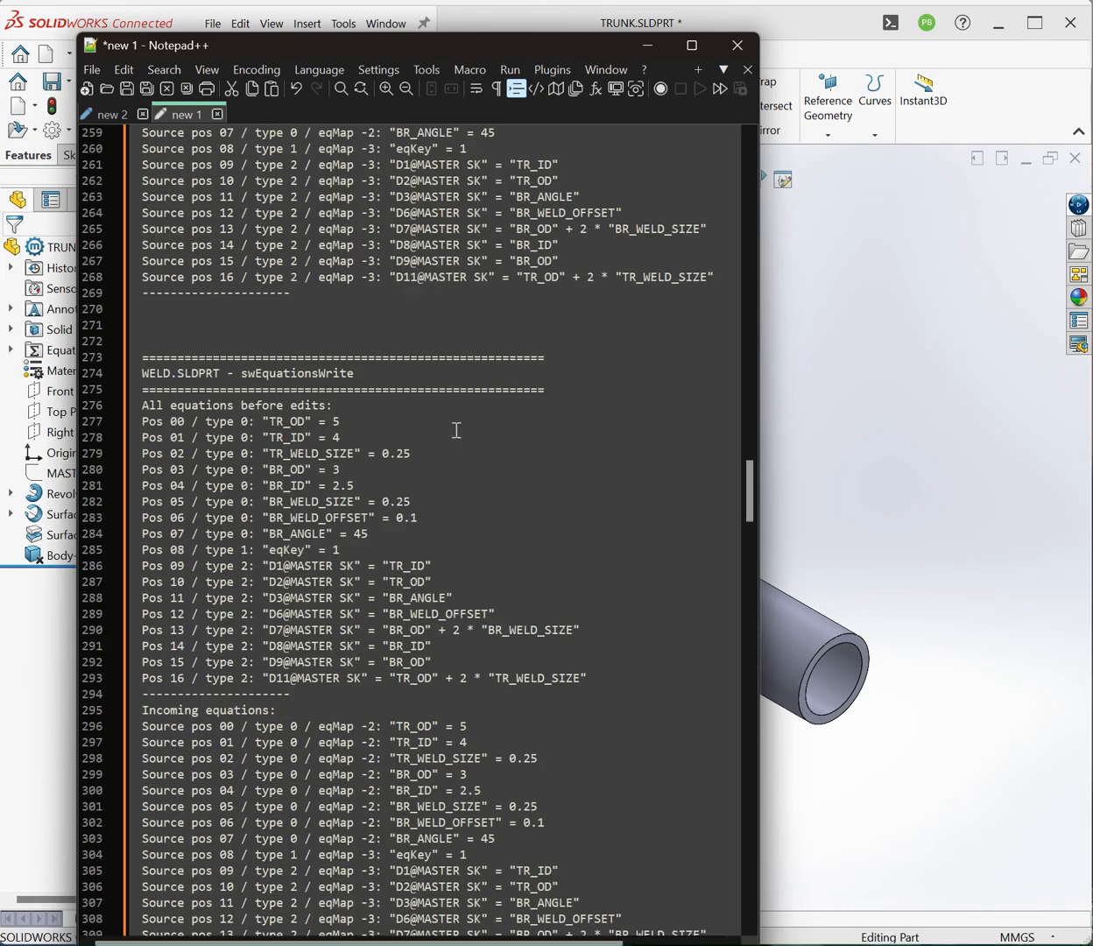
{"action": "scroll", "coordinate": [476, 423], "scroll_direction": "down", "scroll_amount": 20}
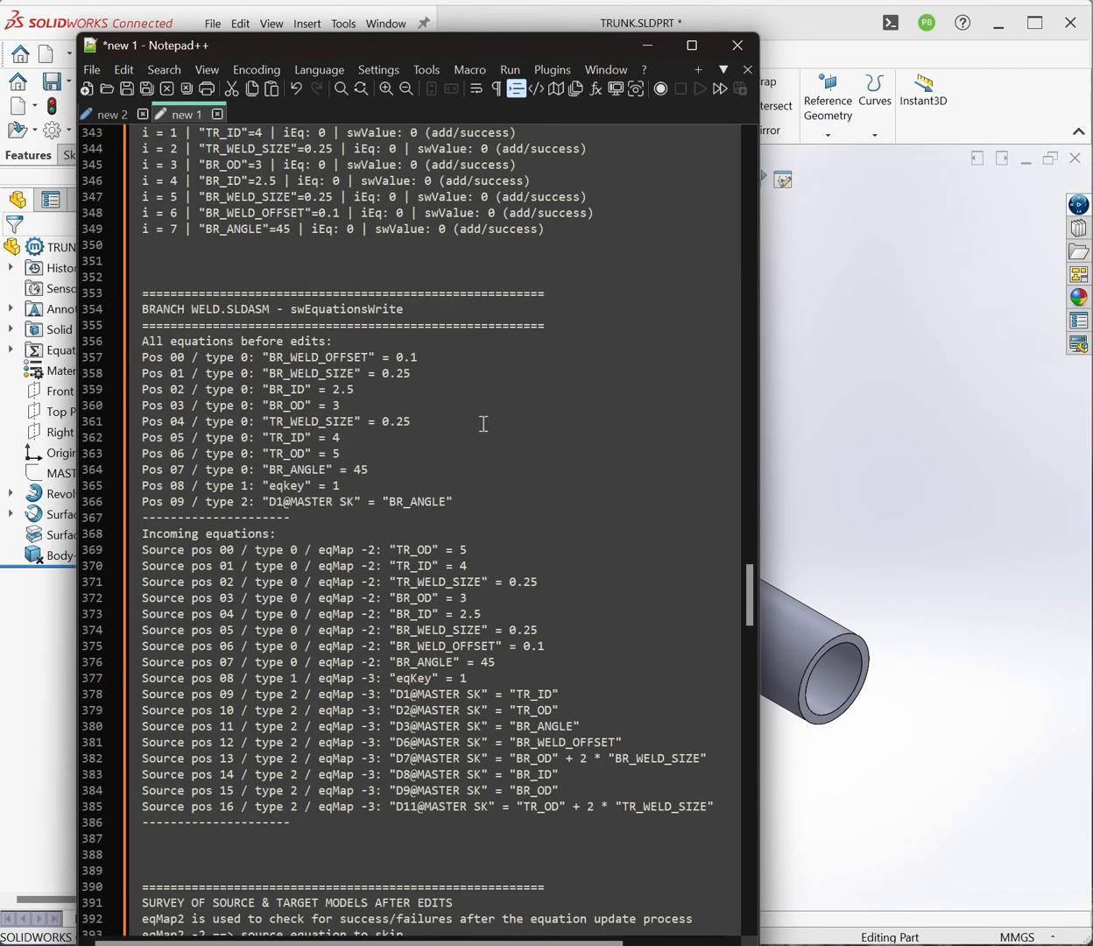